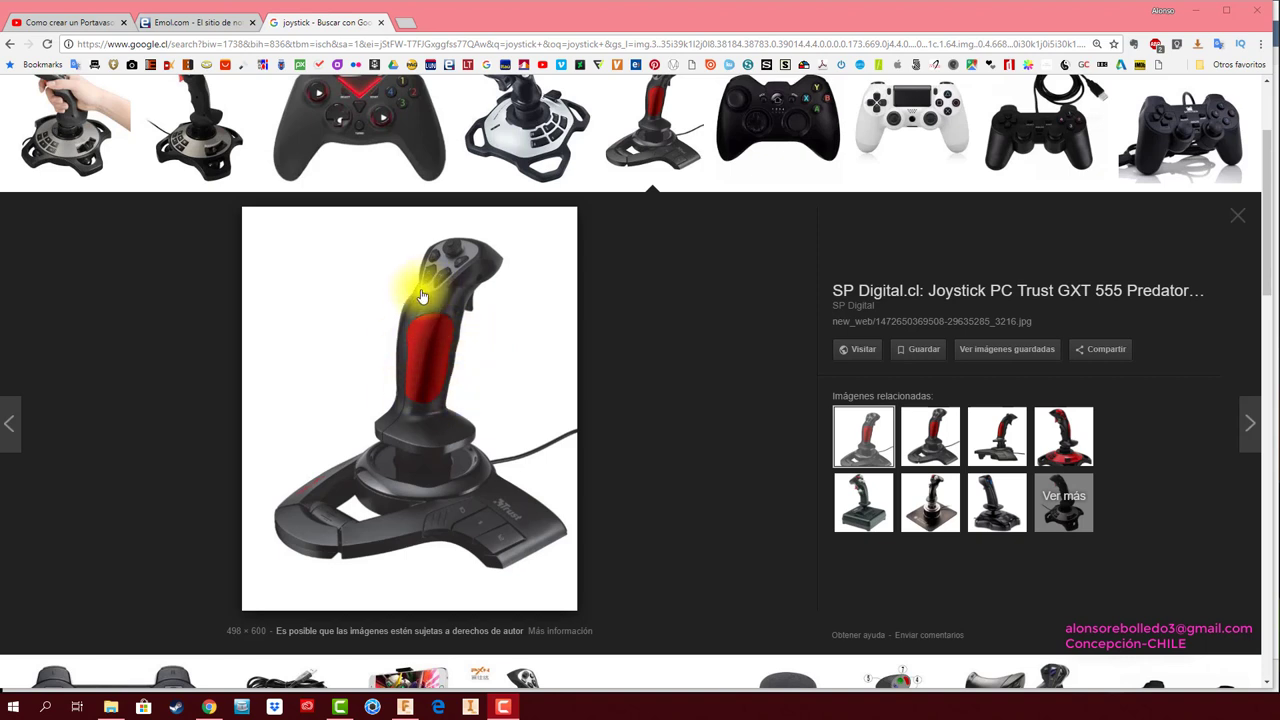
Browse two more Trust GXT 555 Predator joystick photos, then minimize Chrome to reveal Fusion 360
left_click(905, 430)
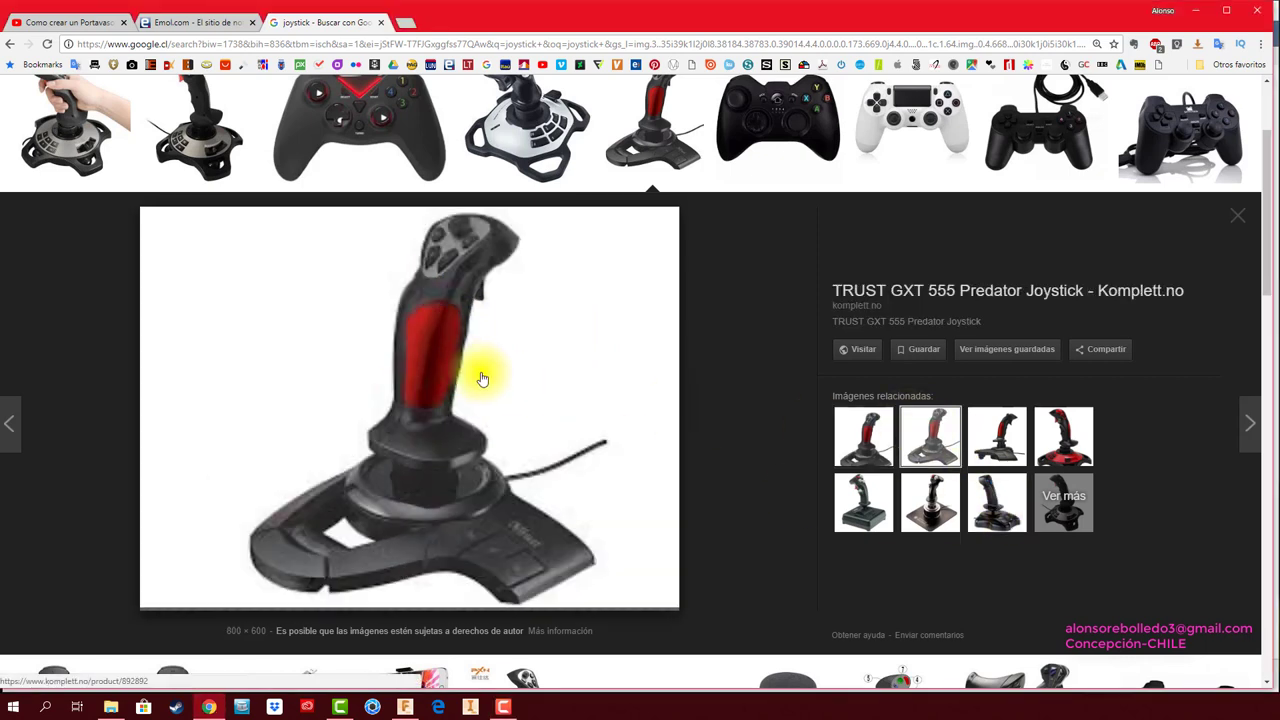
left_click(1000, 430)
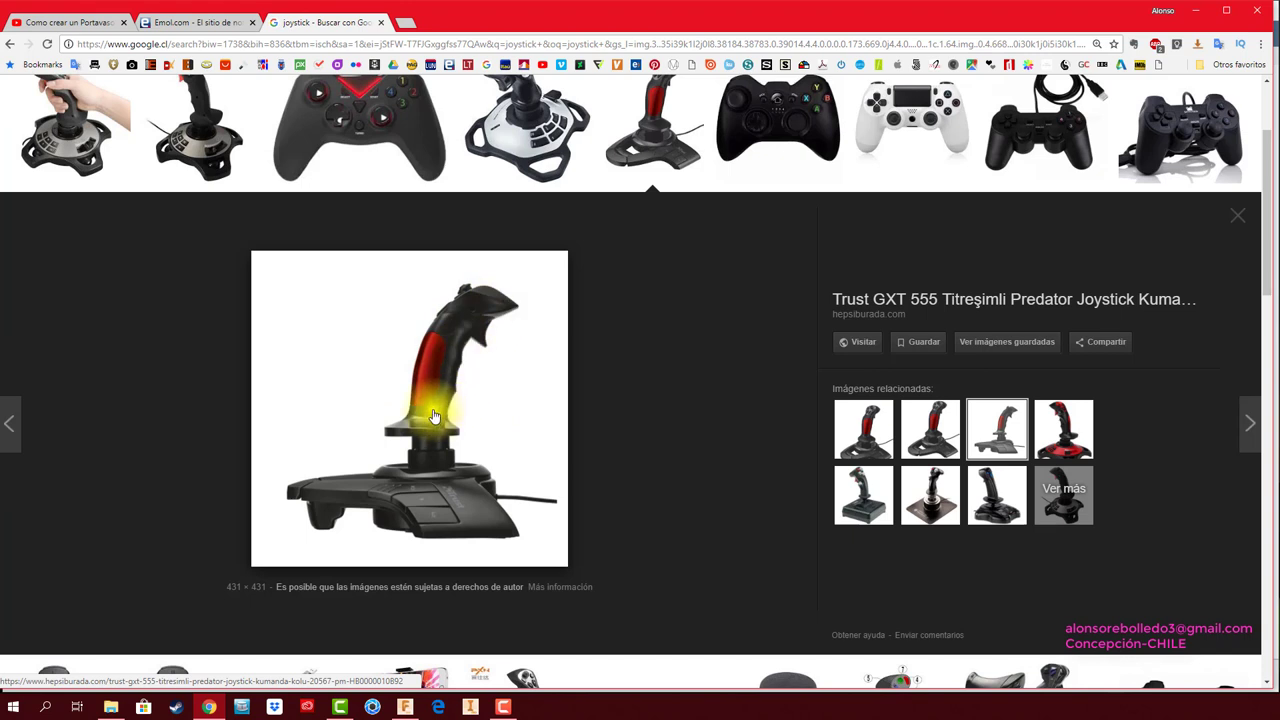
left_click(1203, 15)
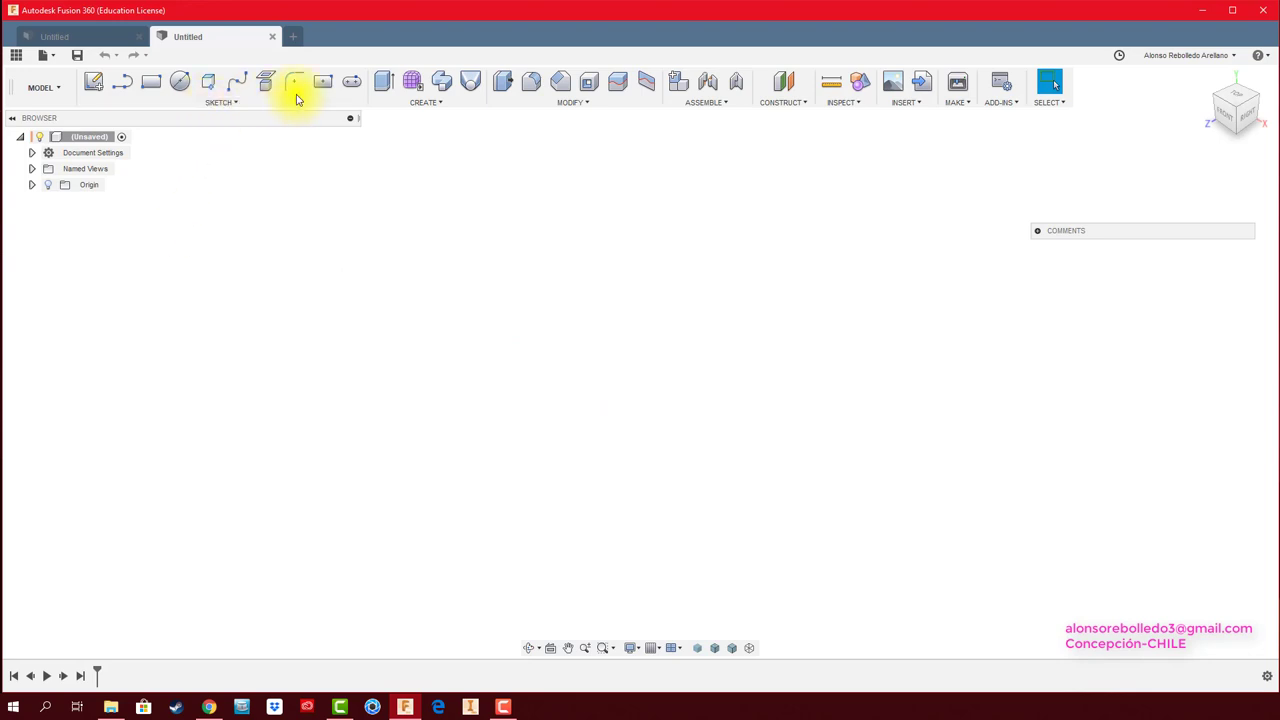
Sketch a center rectangle on the ground plane, centred on the origin
left_click(322, 81)
left_click(650, 397)
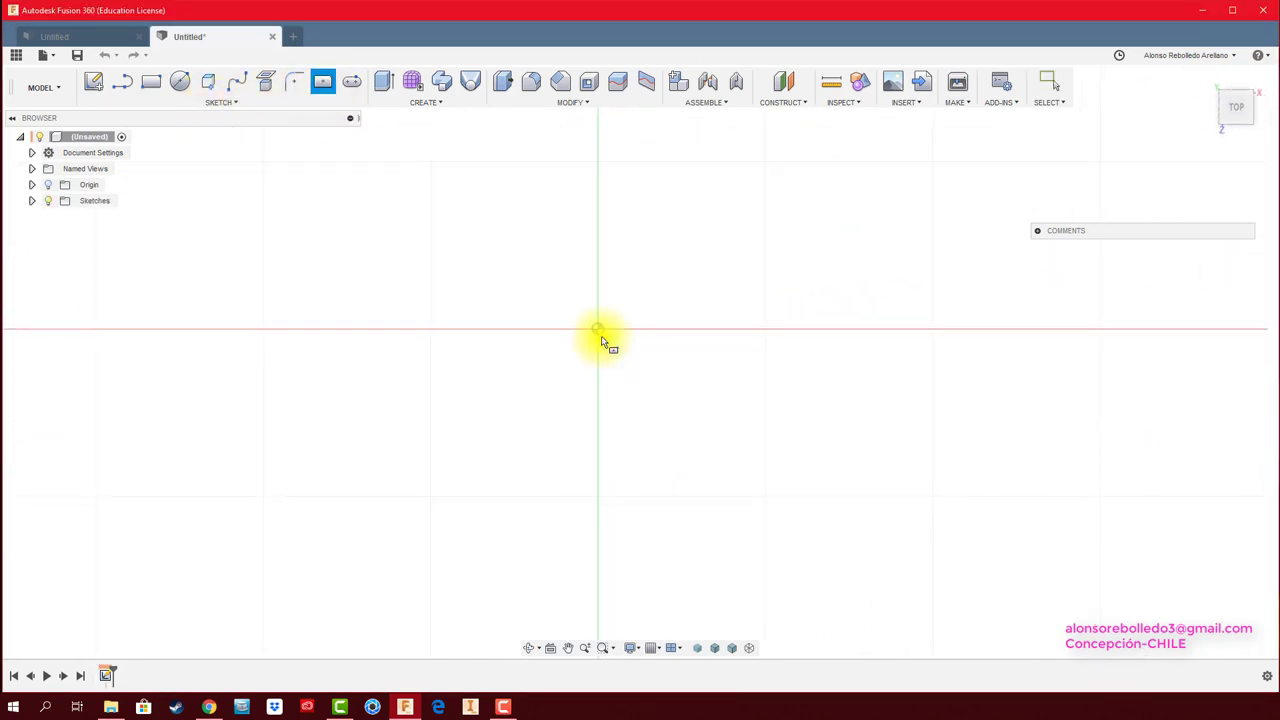
left_click(597, 329)
left_click(922, 460)
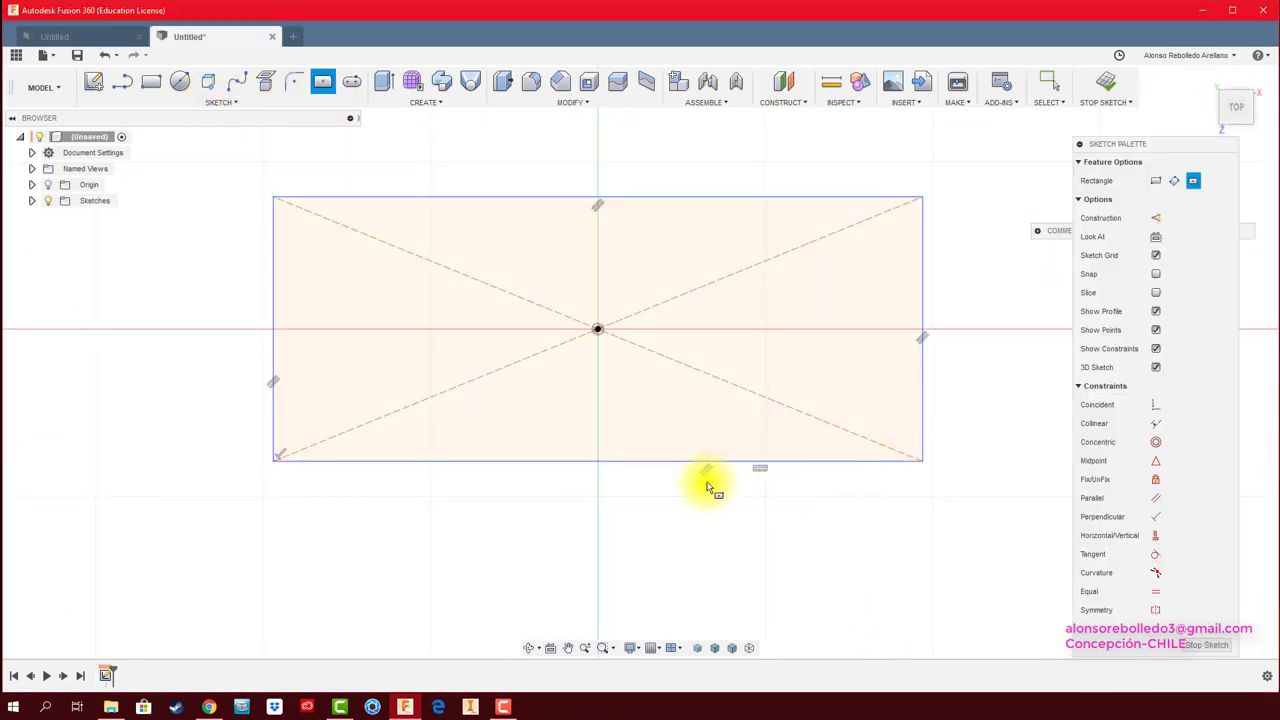
Extrude the rectangle upward about 216 mm into a new solid body
key("e")
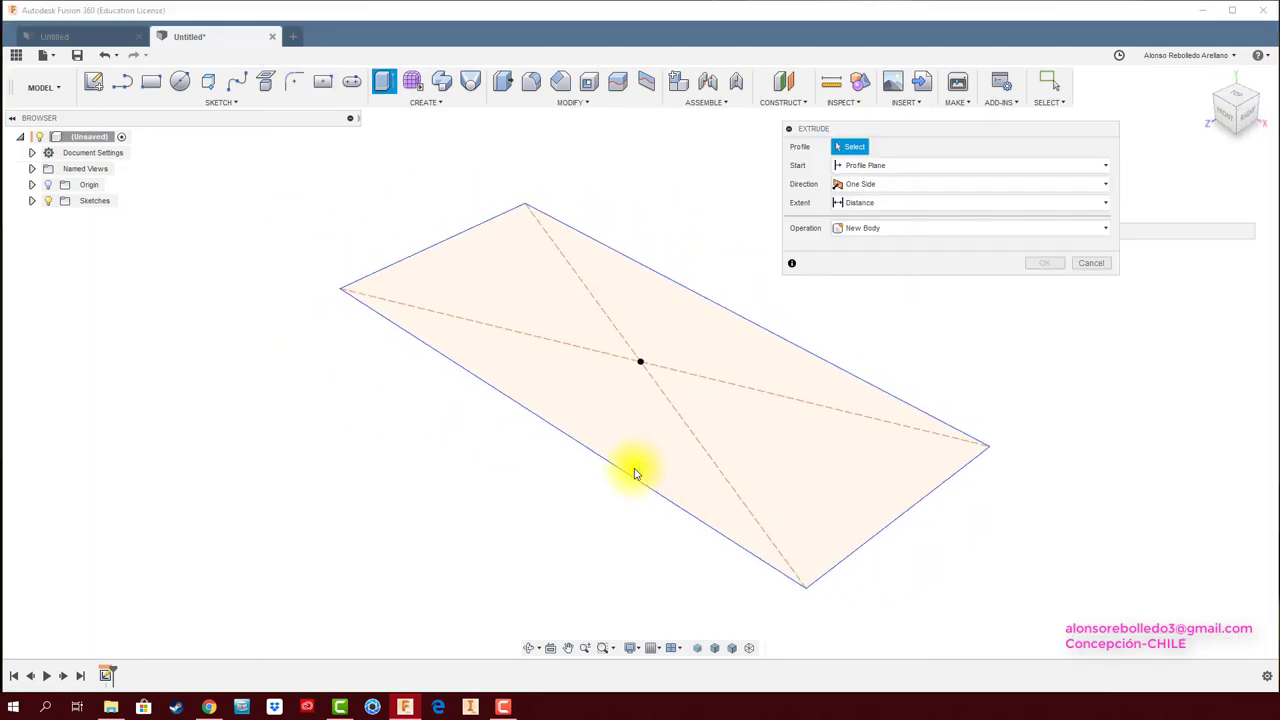
left_click(640, 410)
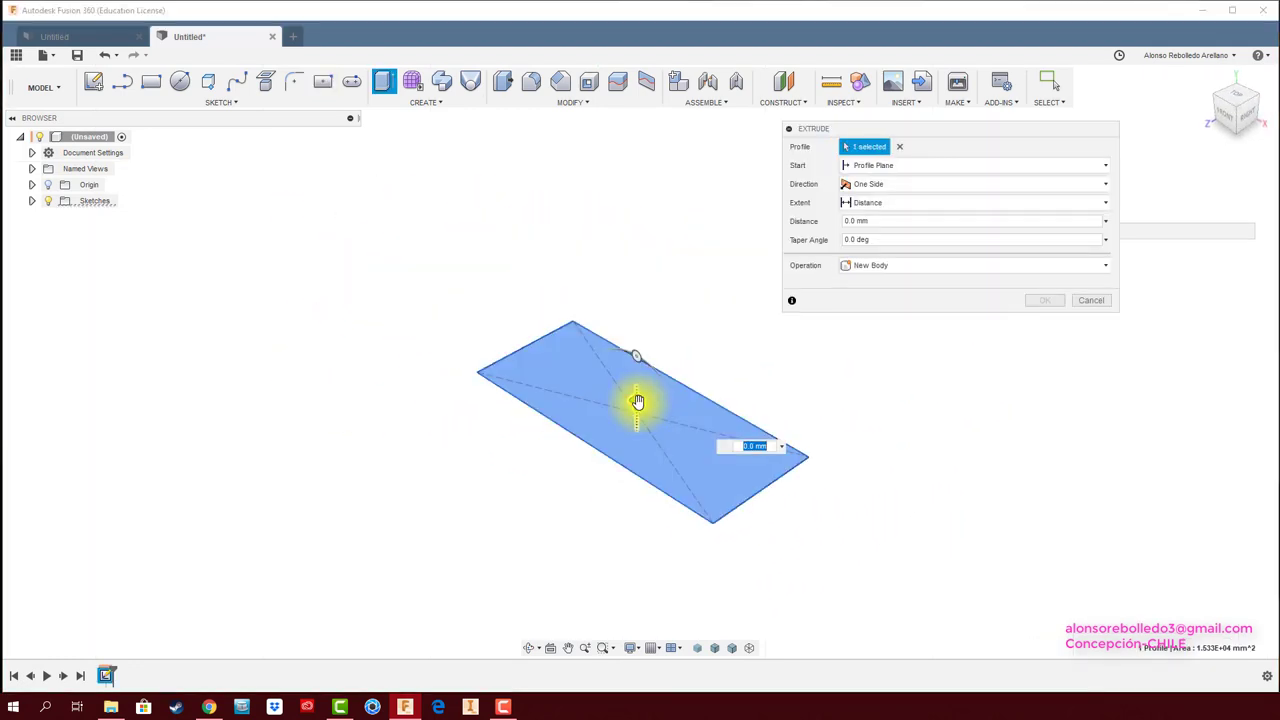
left_click_drag(637, 400, 632, 155)
middle_click_drag(629, 343, 534, 471)
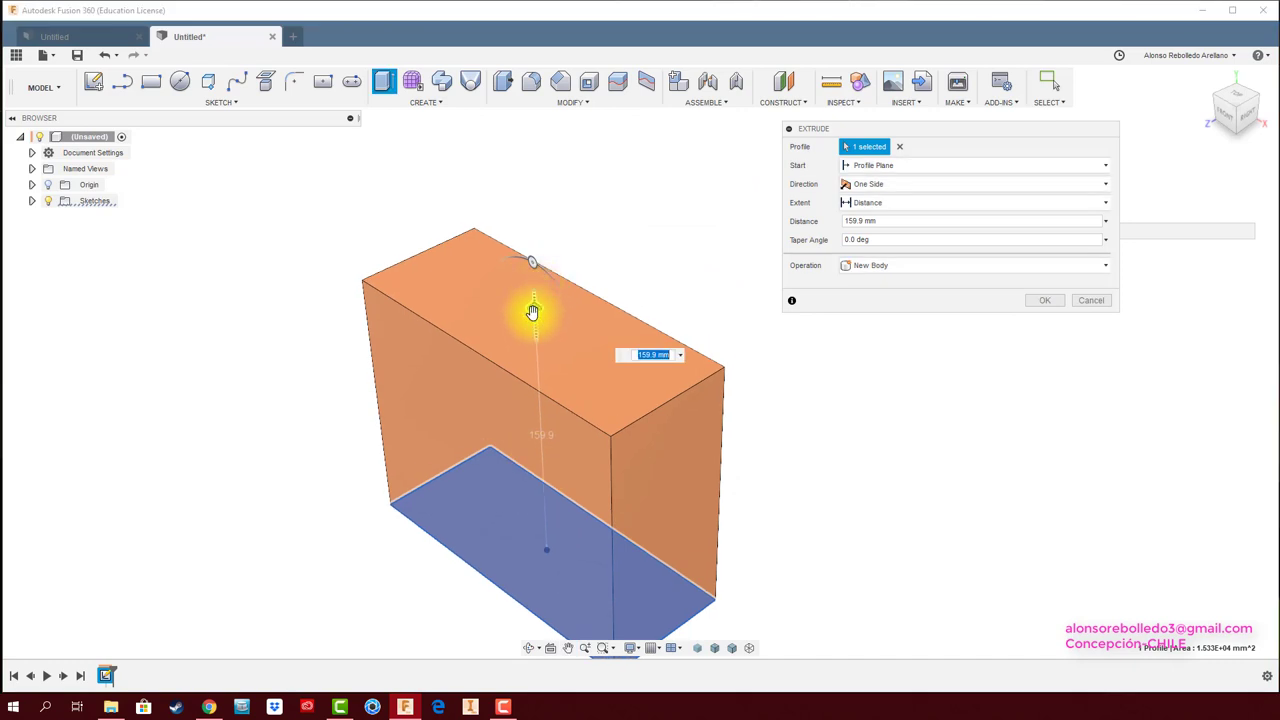
left_click_drag(528, 300, 529, 215)
left_click(1043, 300)
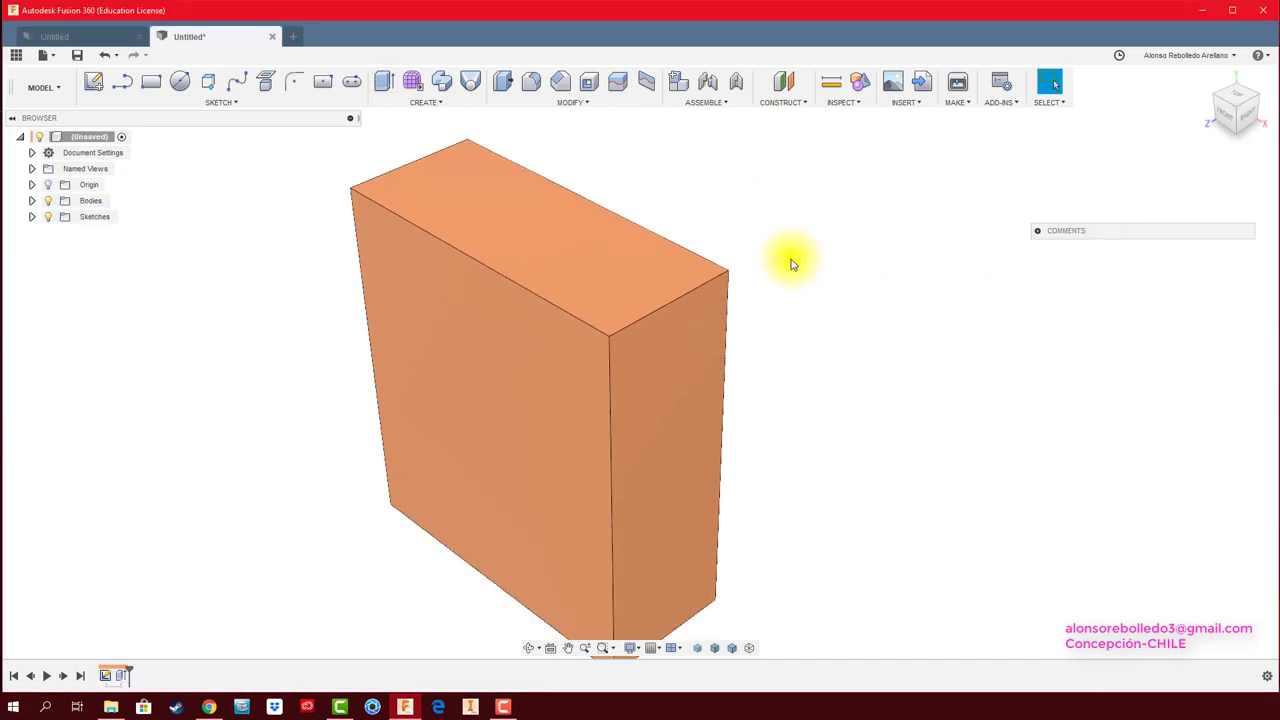
scroll(780, 245, "down", 3)
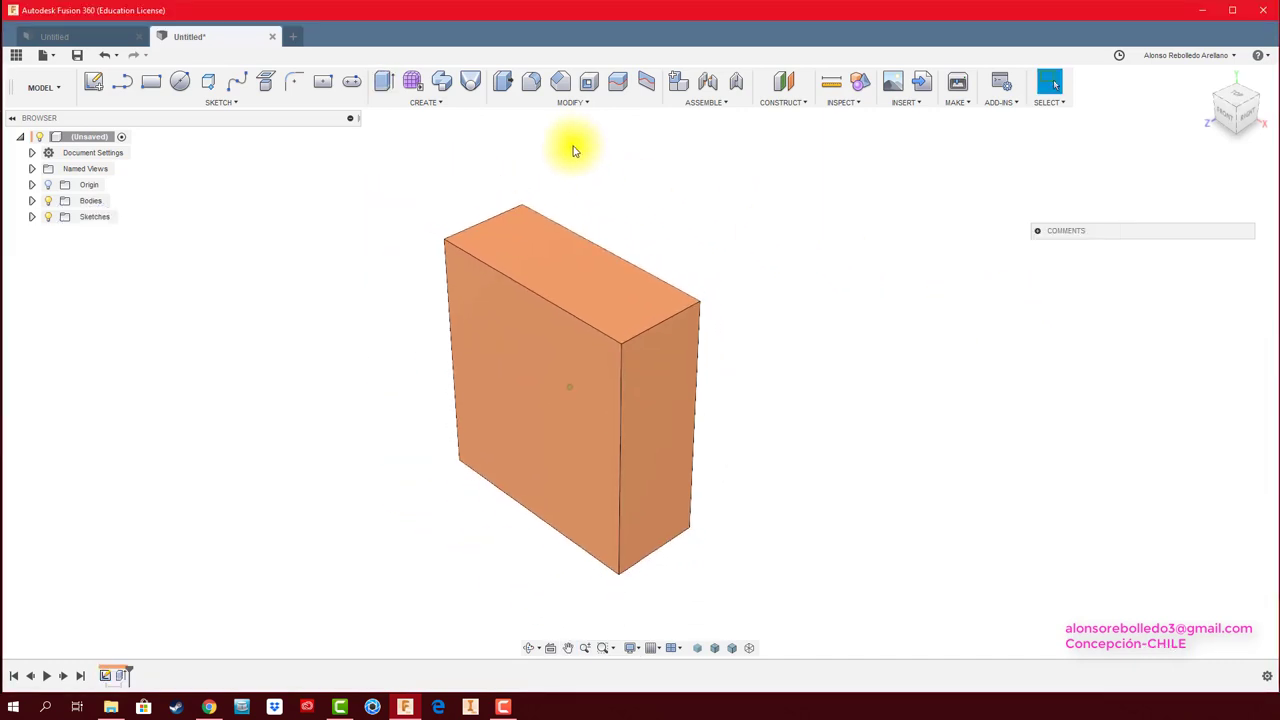
Fillet the block's four vertical edges with a 21.7 mm radius
left_click(531, 81)
left_click(448, 285)
left_click(521, 228)
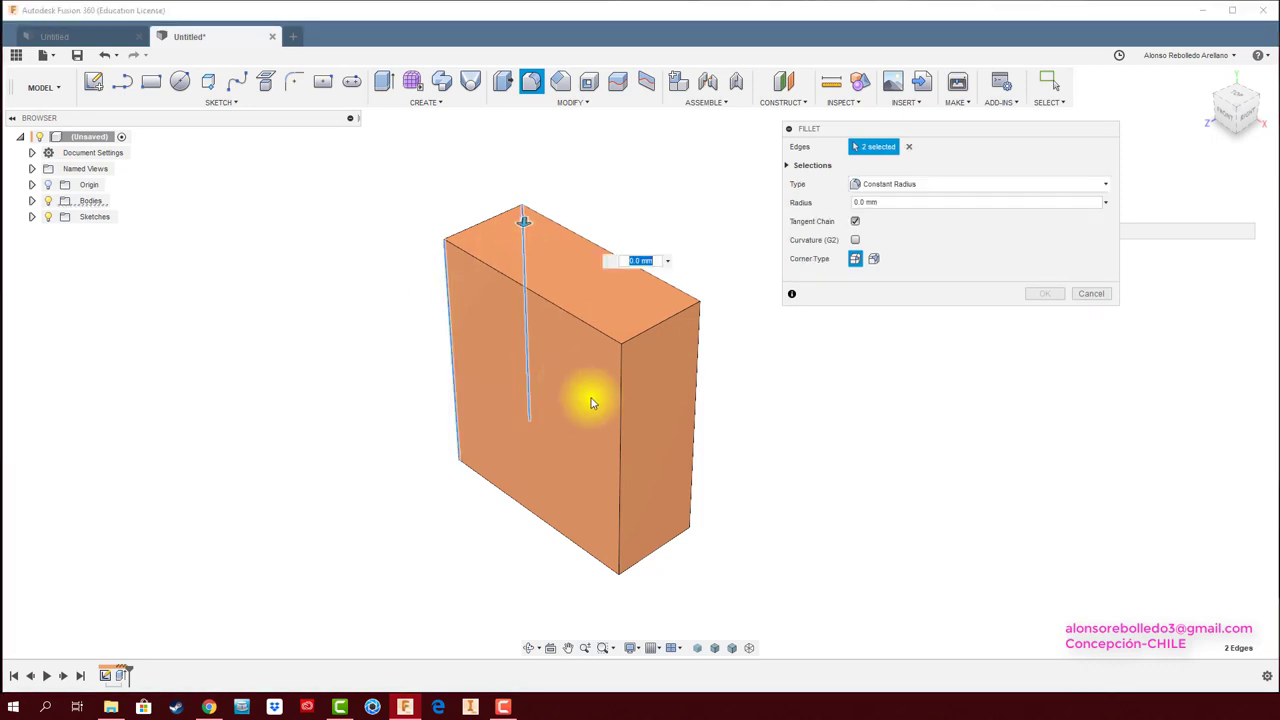
left_click(620, 397)
left_click(694, 386)
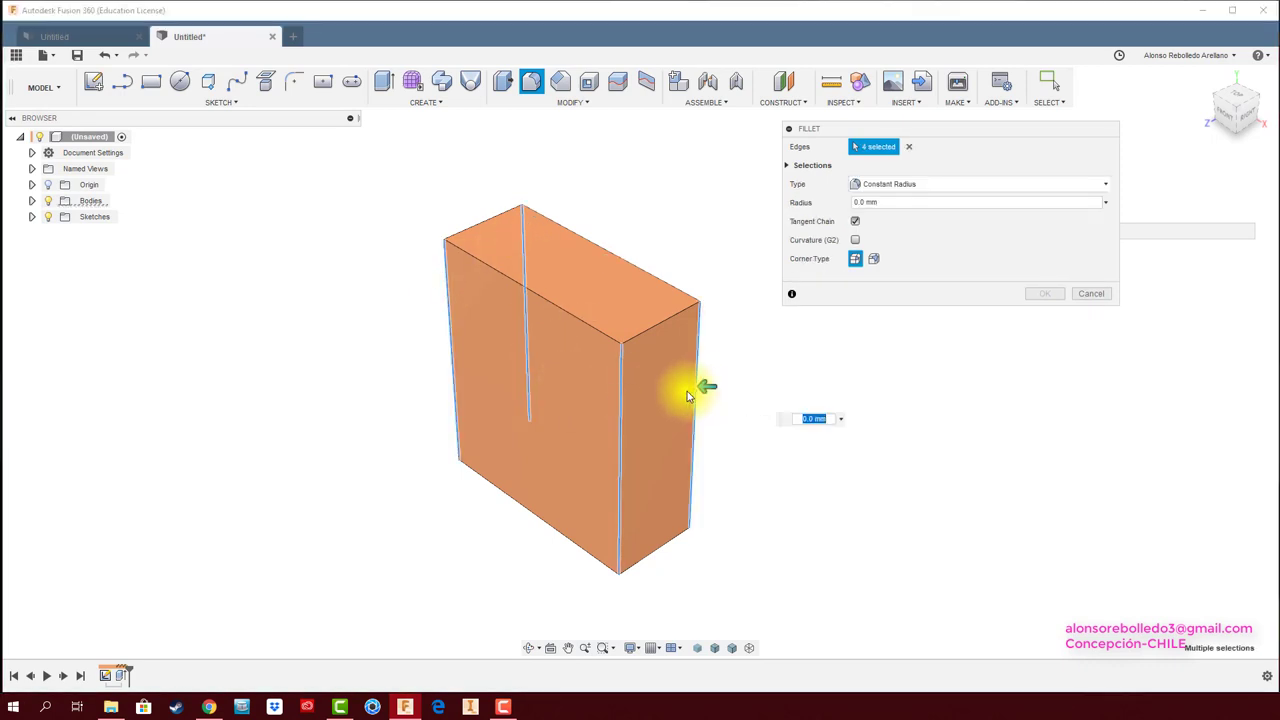
left_click_drag(703, 383, 689, 380)
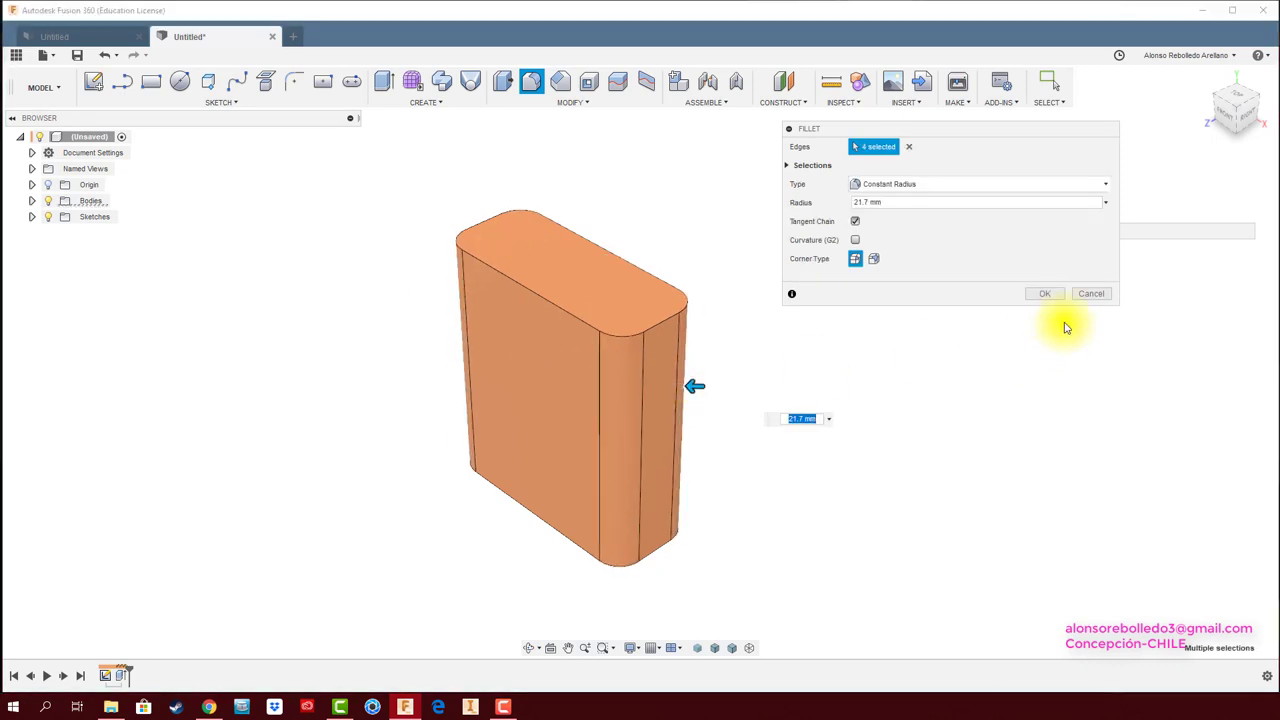
left_click(1045, 294)
Fillet the bottom edge loop at 26.7 mm, then orbit to the front
left_click(530, 84)
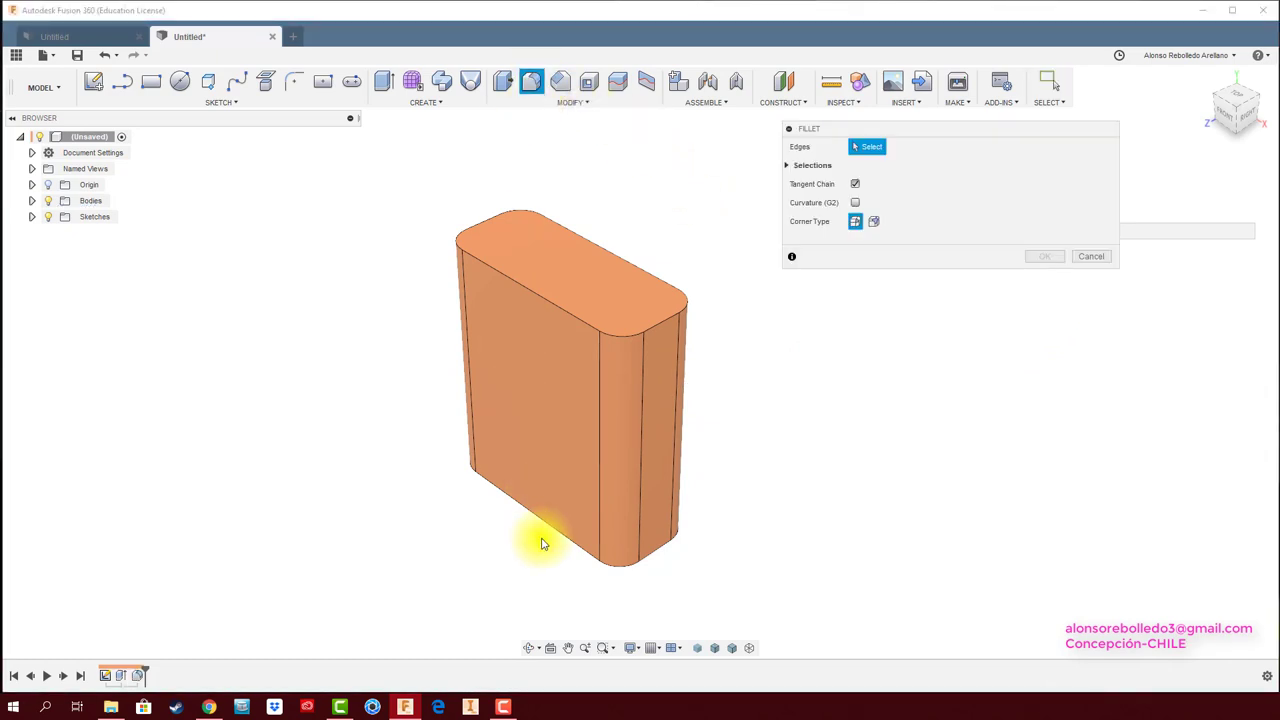
left_click(572, 543)
left_click_drag(564, 538, 571, 531)
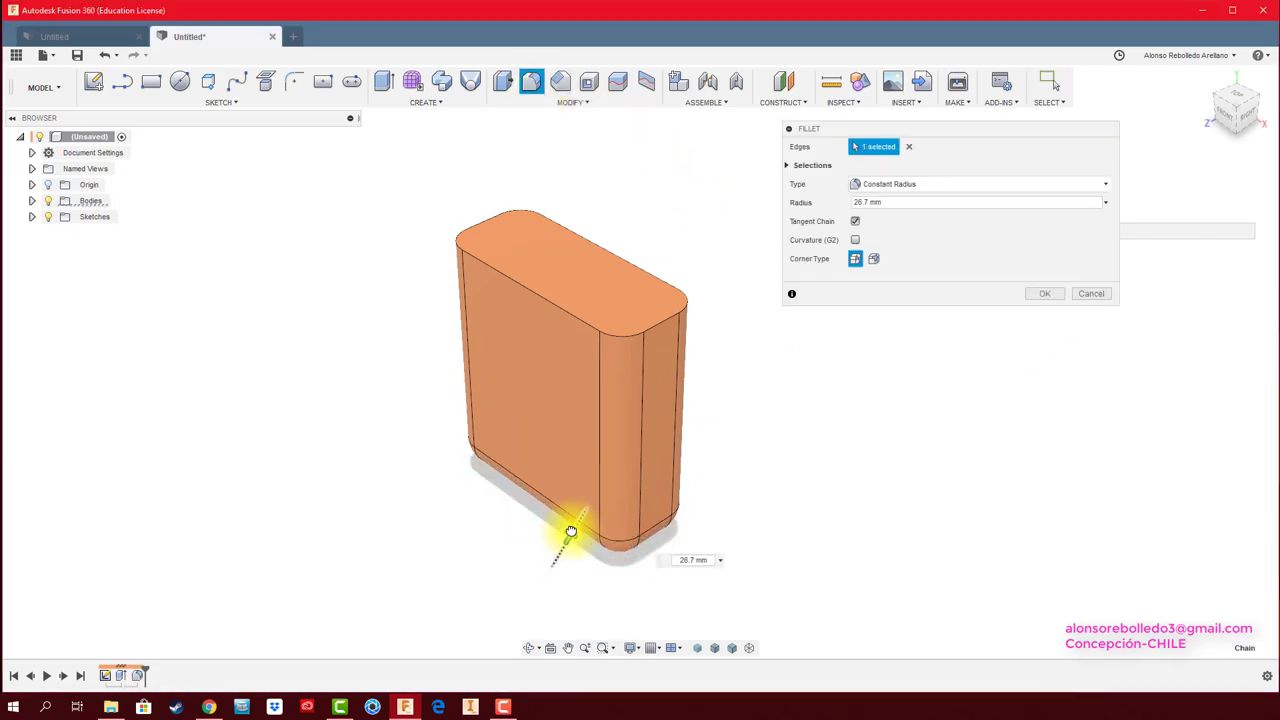
left_click(1040, 293)
mouse_move(903, 423)
middle_mouse_down("shift")
mouse_move(851, 434)
mouse_move(690, 195)
middle_mouse_up("shift")
Press Pull the top face upward to roughly double the block's height
left_click(508, 90)
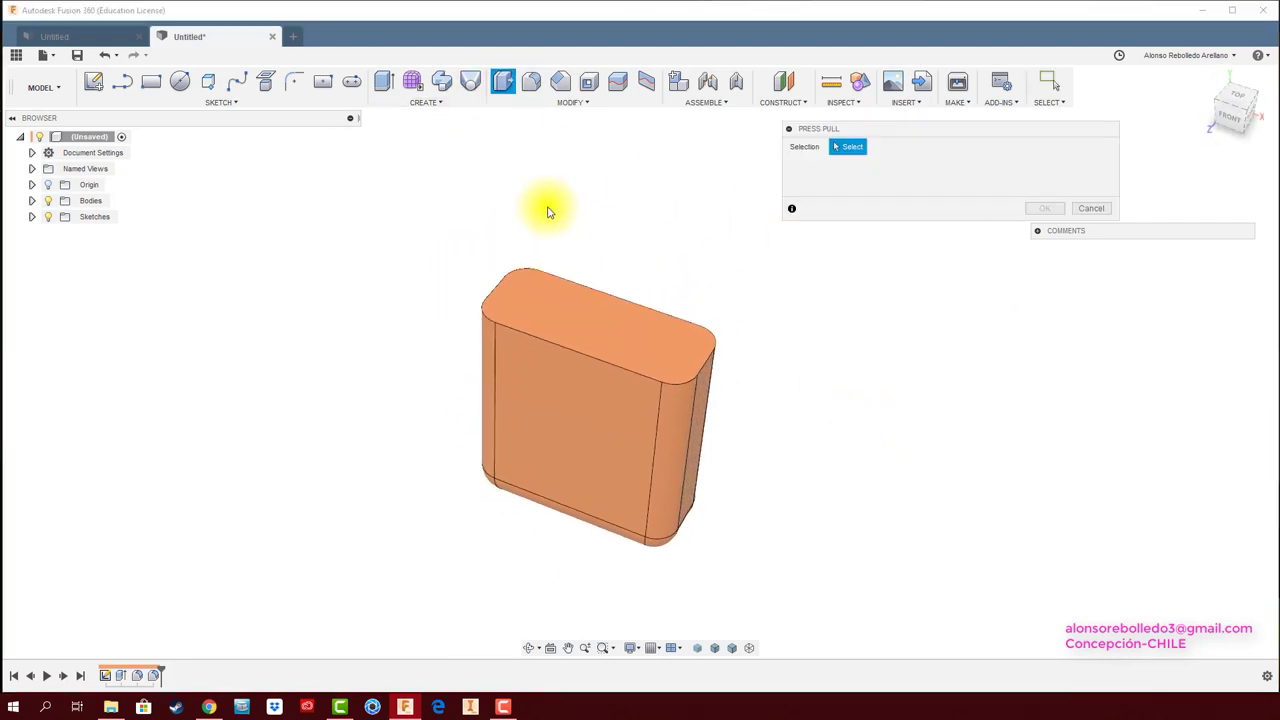
left_click(586, 320)
left_click_drag(591, 309, 595, 128)
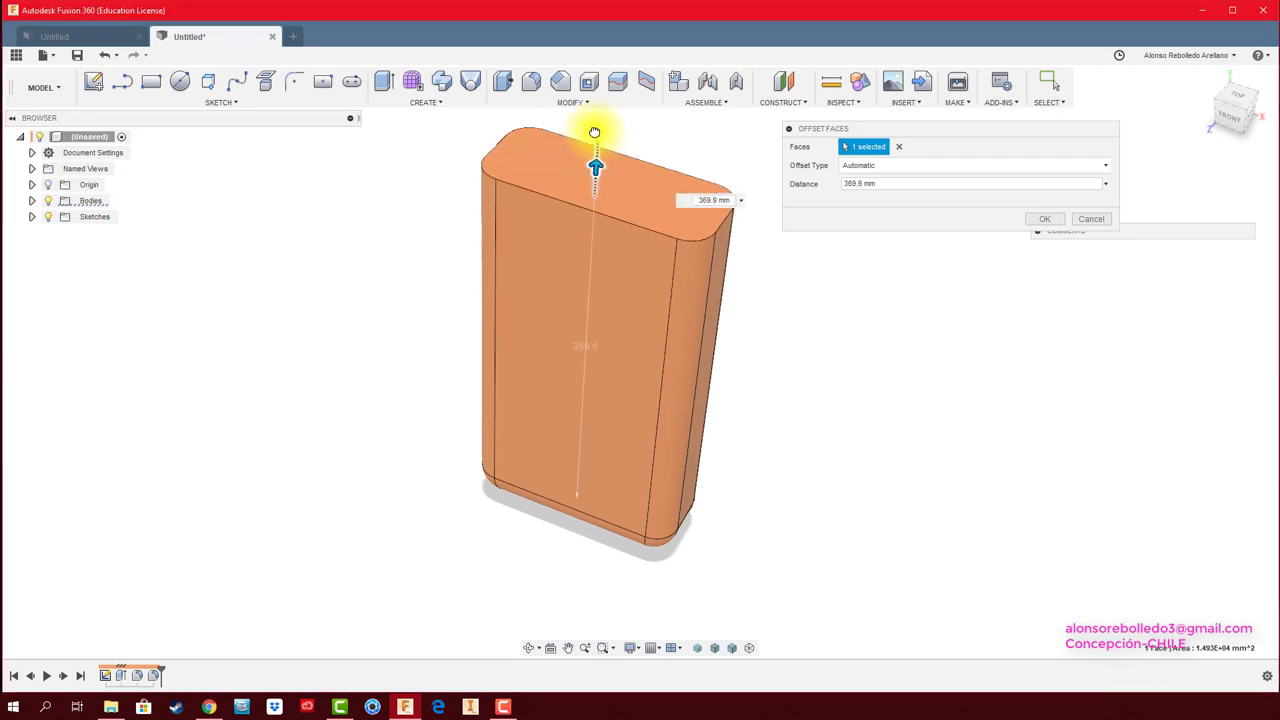
left_click(1038, 222)
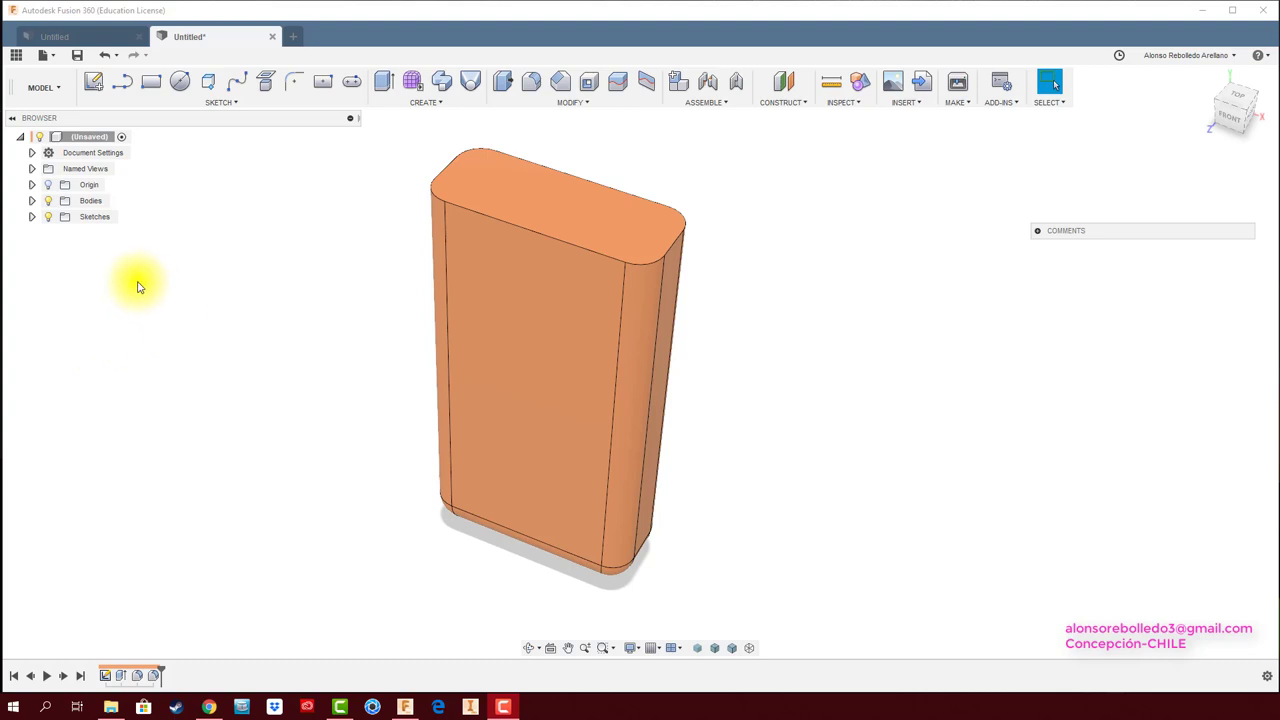
Expand Bodies in the Browser to show Body1 and orbit around it
left_click(32, 202)
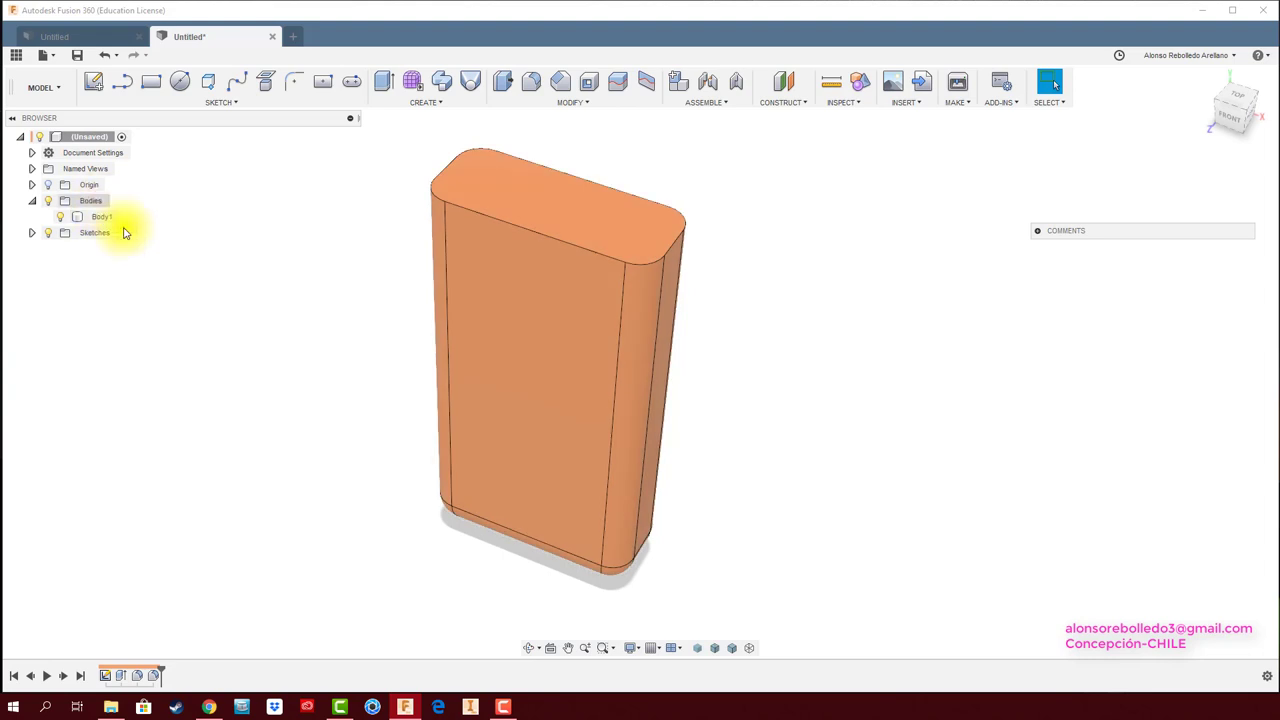
middle_click_drag(340, 323, 330, 305, "shift")
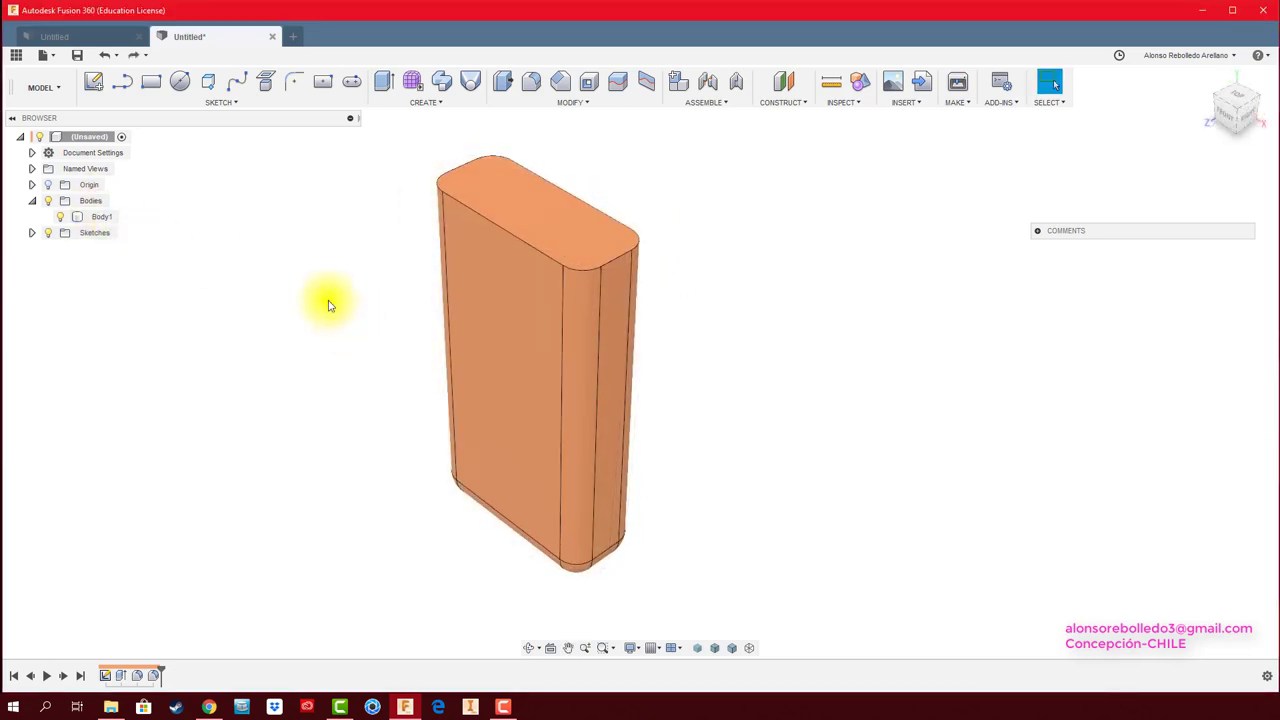
middle_click_drag(330, 305, 331, 306, "shift")
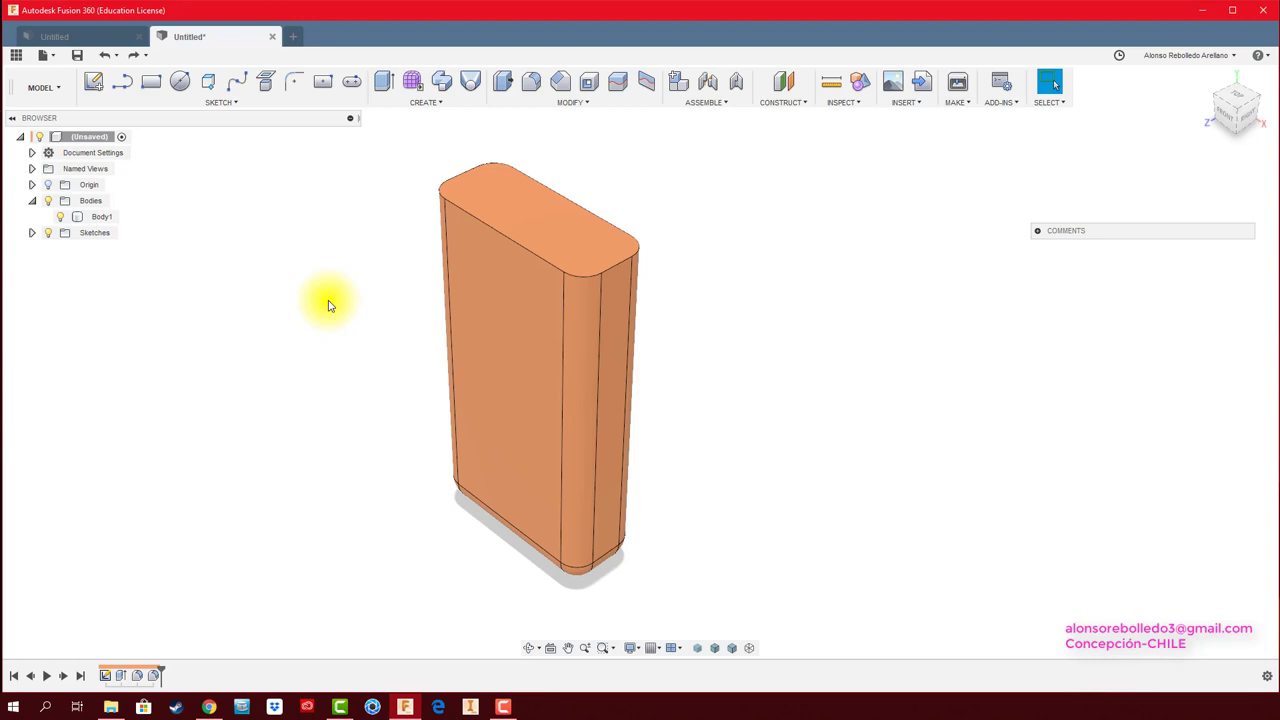
mouse_move(330, 305)
middle_mouse_down("shift")
mouse_move(346, 295)
mouse_move(333, 261)
middle_mouse_up("shift")
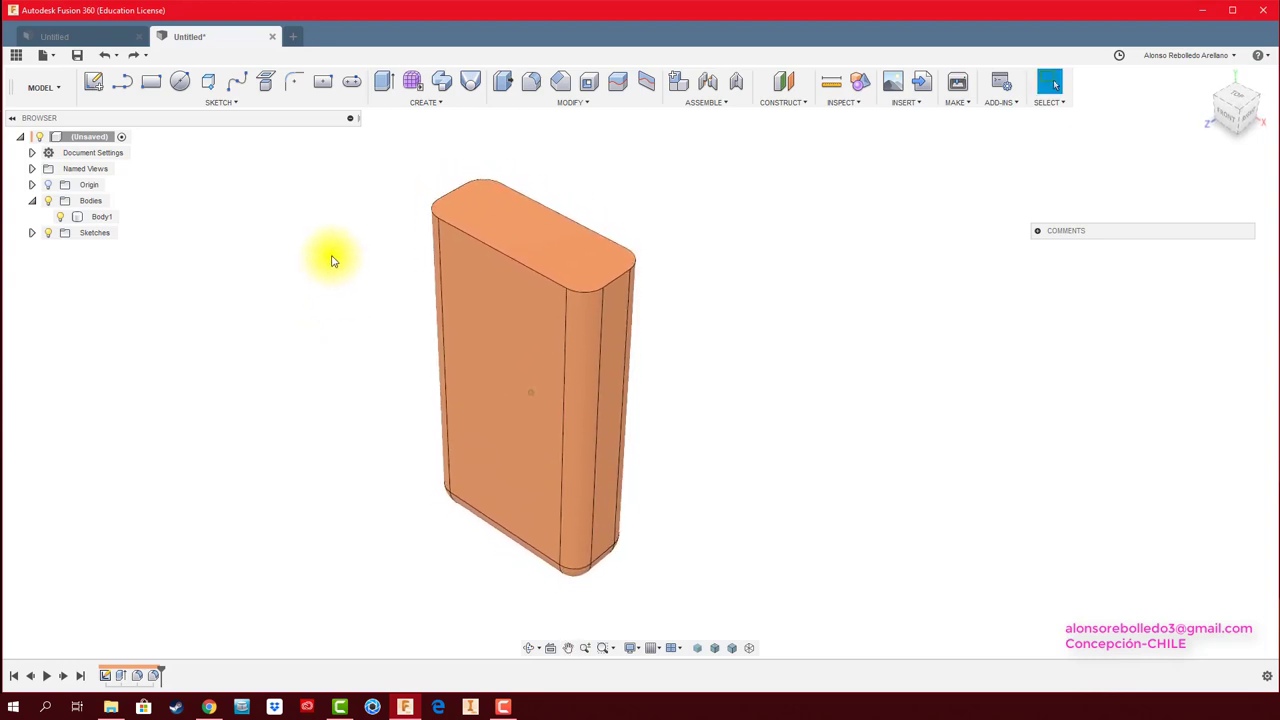
Draw a center-to-center slot on the front plane crossing the block's right side, then stop the sketch
left_click(92, 87)
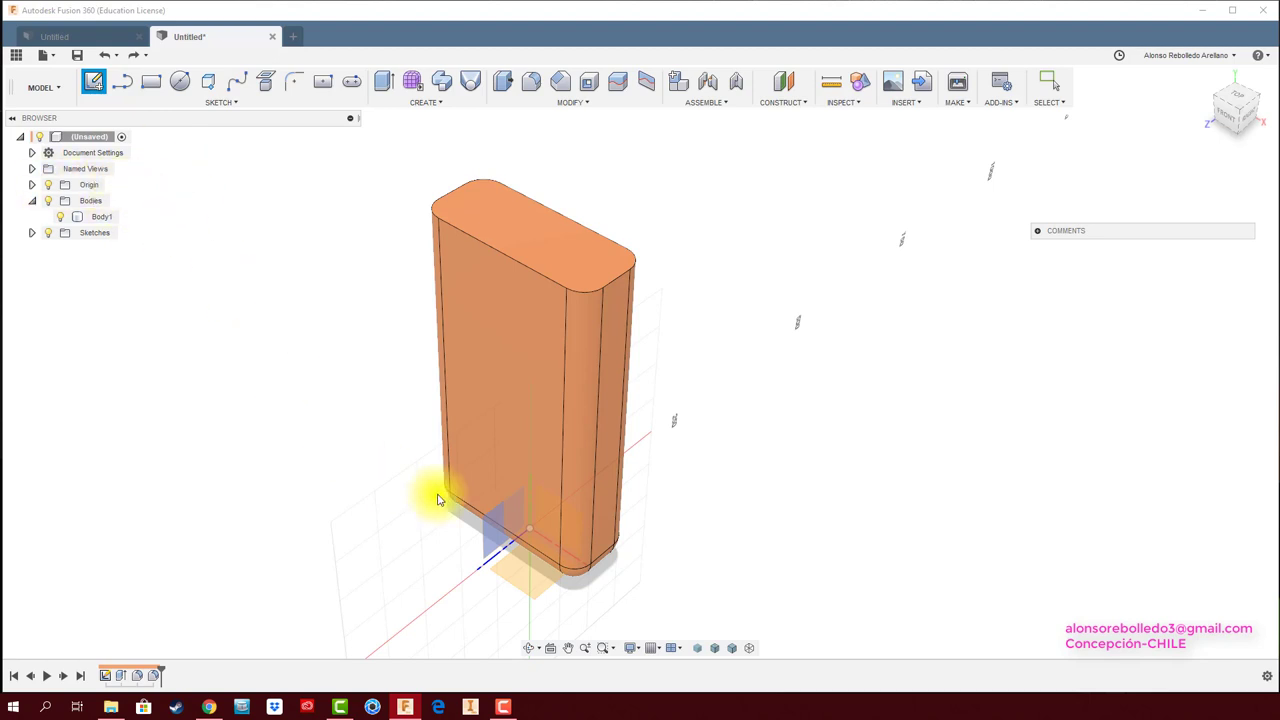
left_click(577, 530)
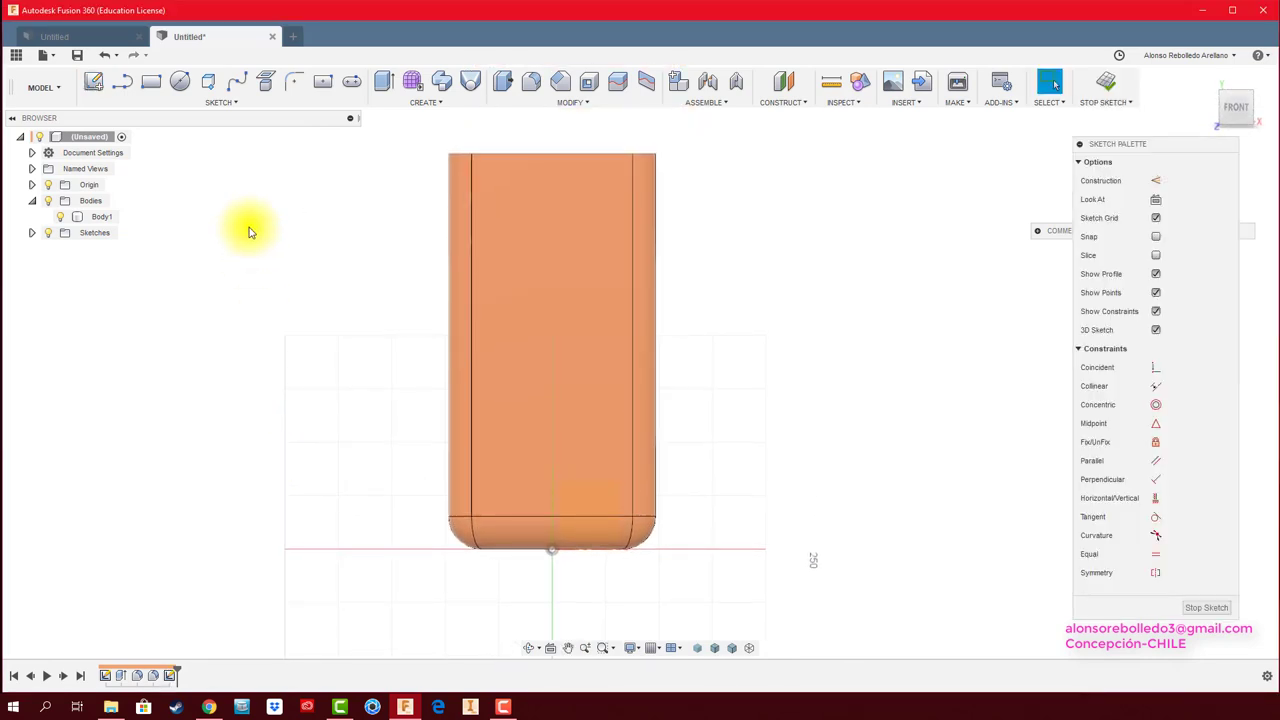
left_click(352, 83)
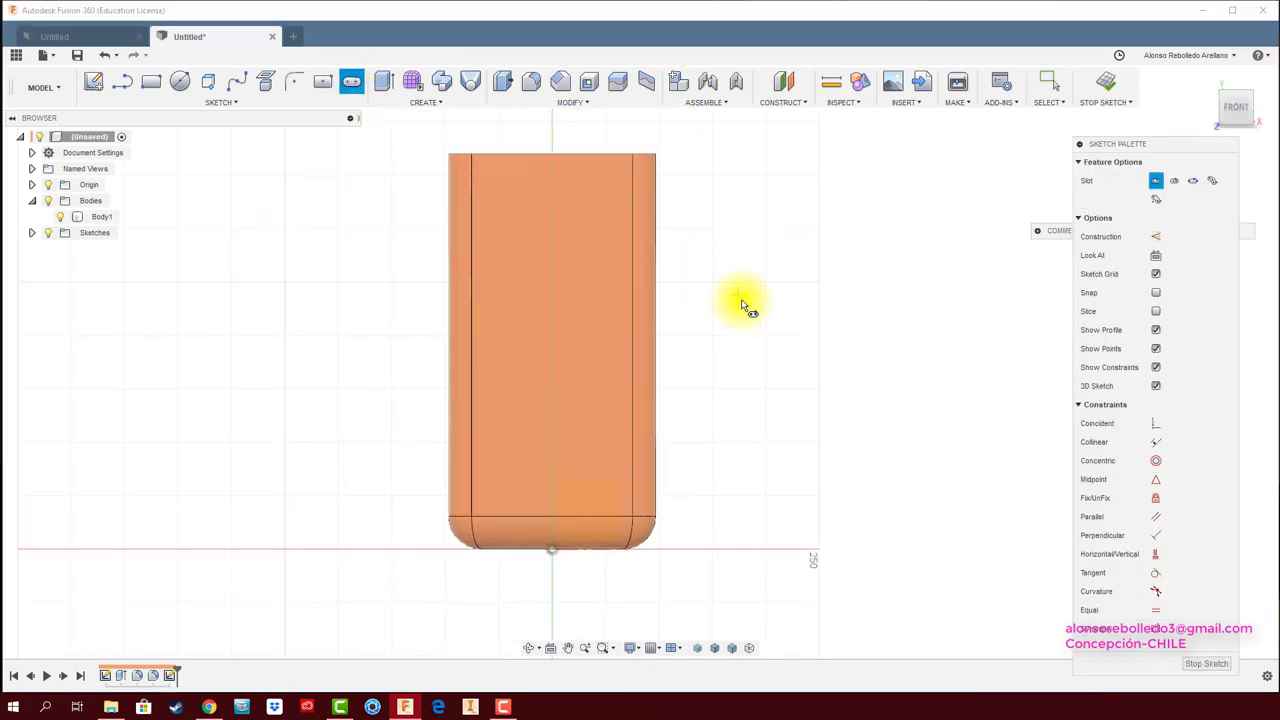
left_click(551, 300)
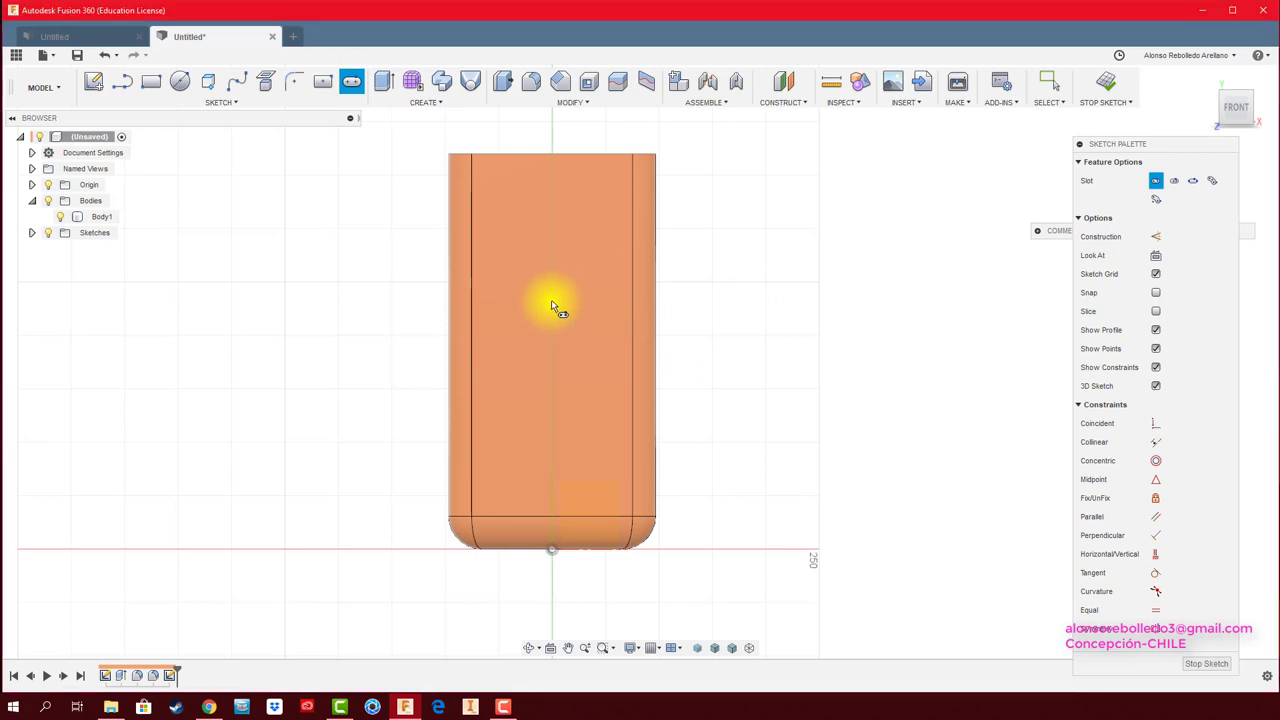
left_click(706, 302)
left_click(712, 245)
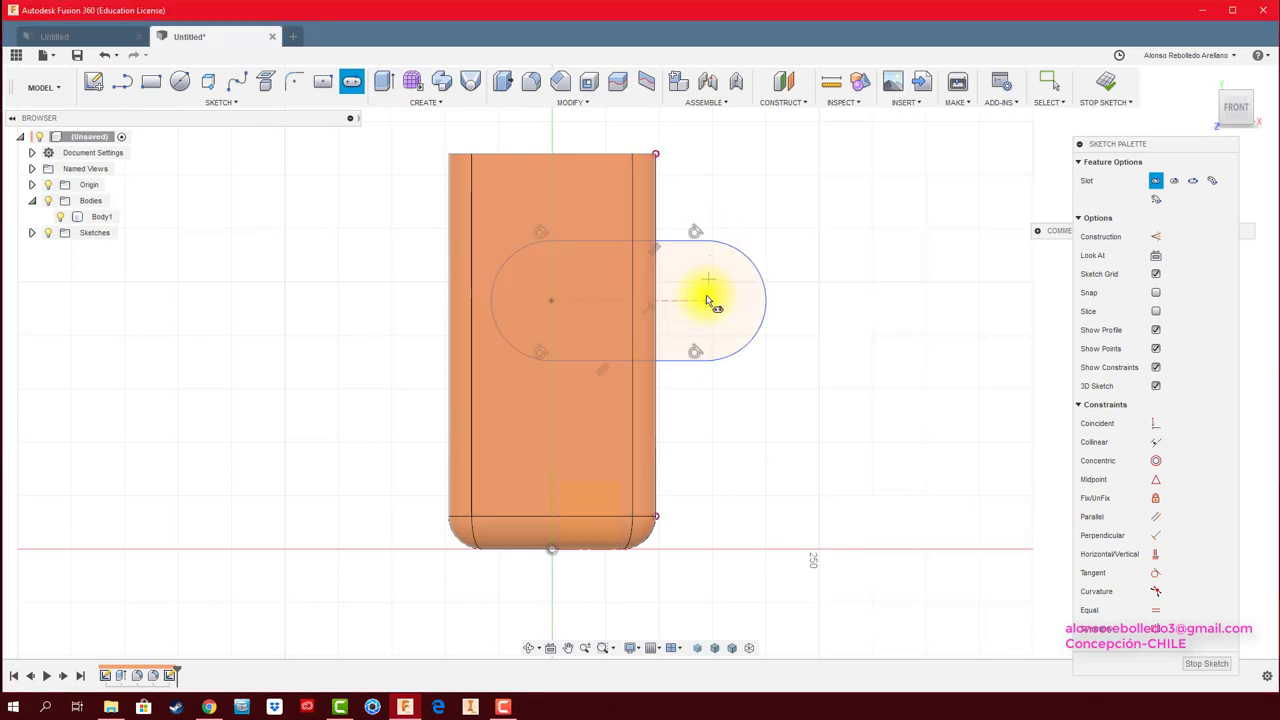
middle_click_drag(277, 334, 272, 335, "shift")
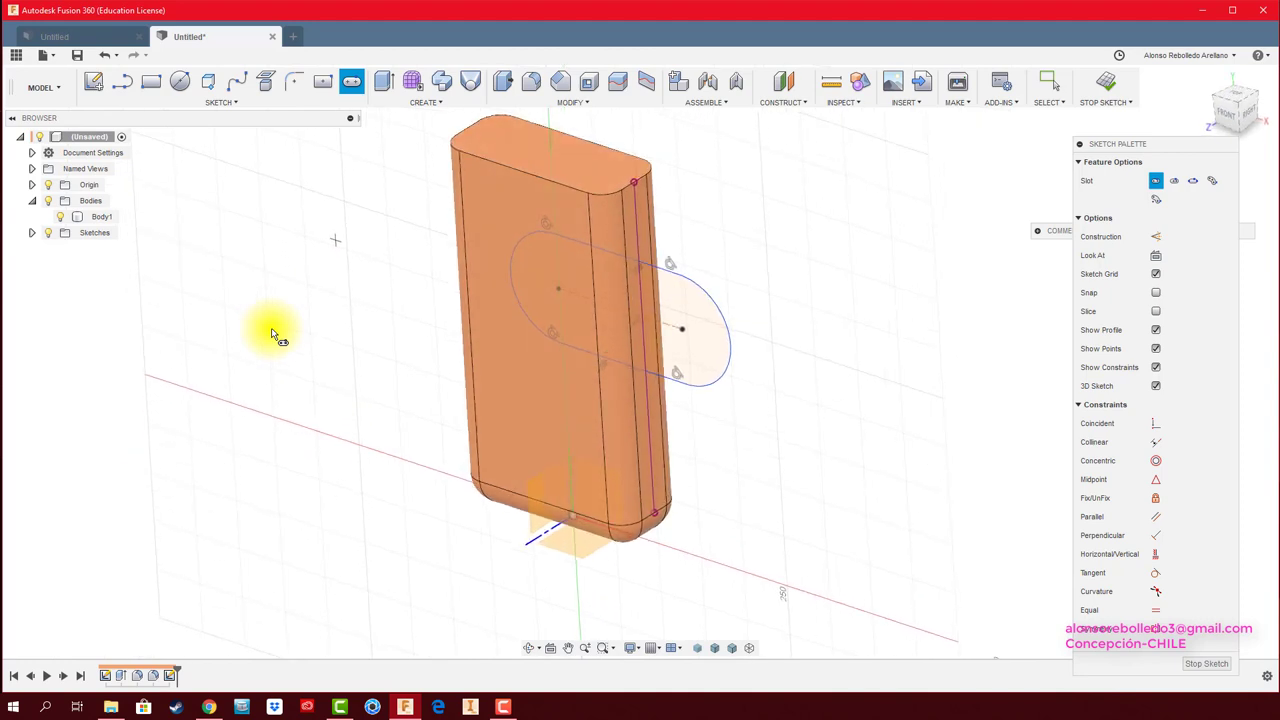
middle_click_drag(272, 335, 272, 335, "shift")
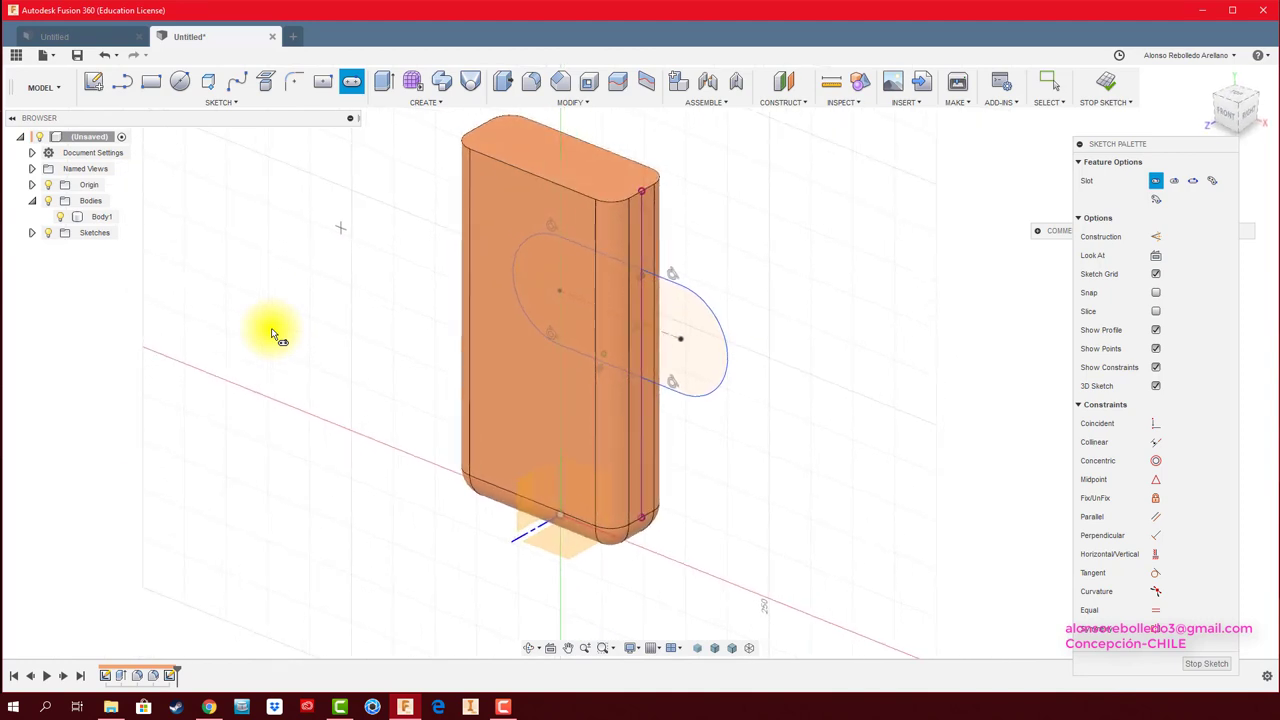
left_click(1105, 87)
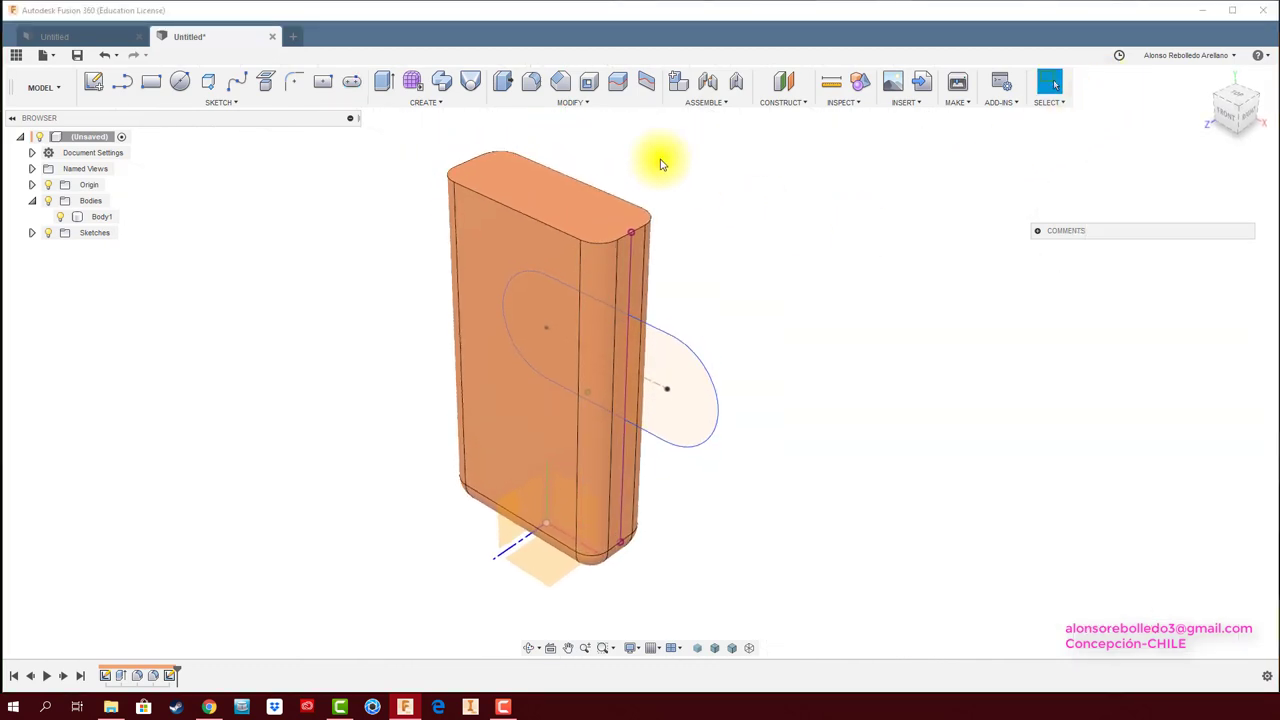
Split the block using the tab shape as splitting tool, creating Body1 and Body2
left_click(620, 85)
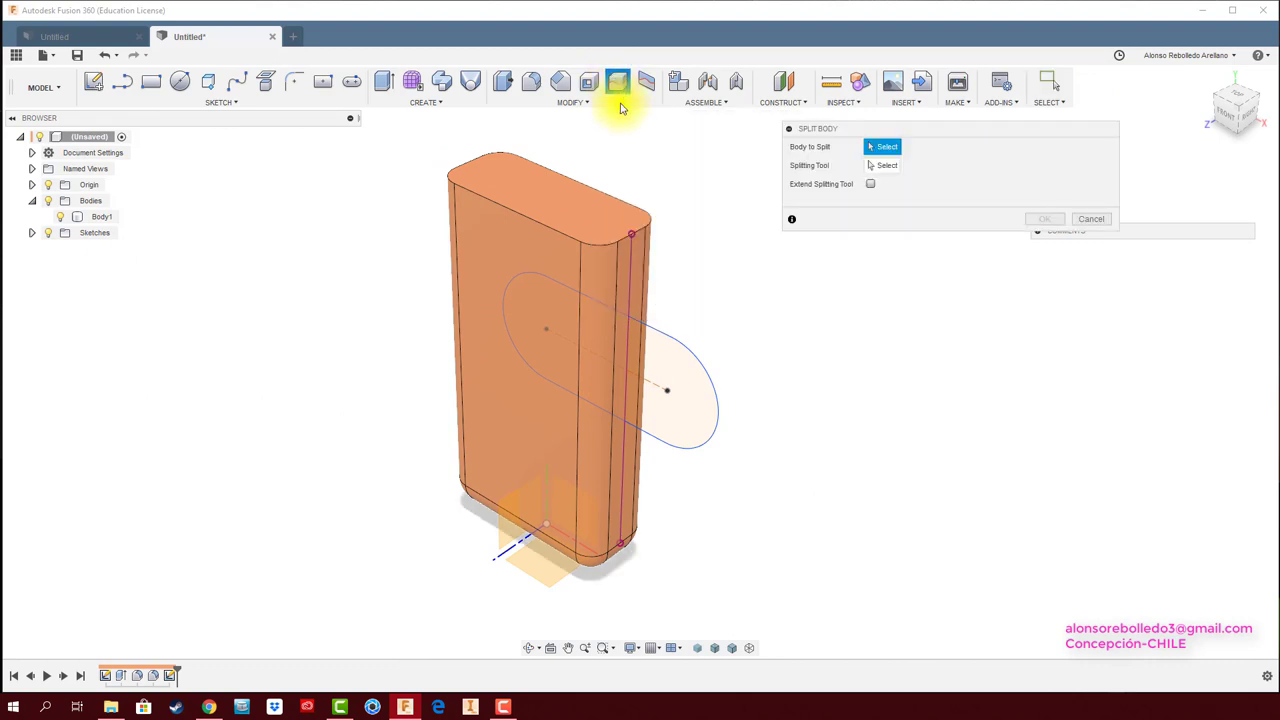
left_click(561, 253)
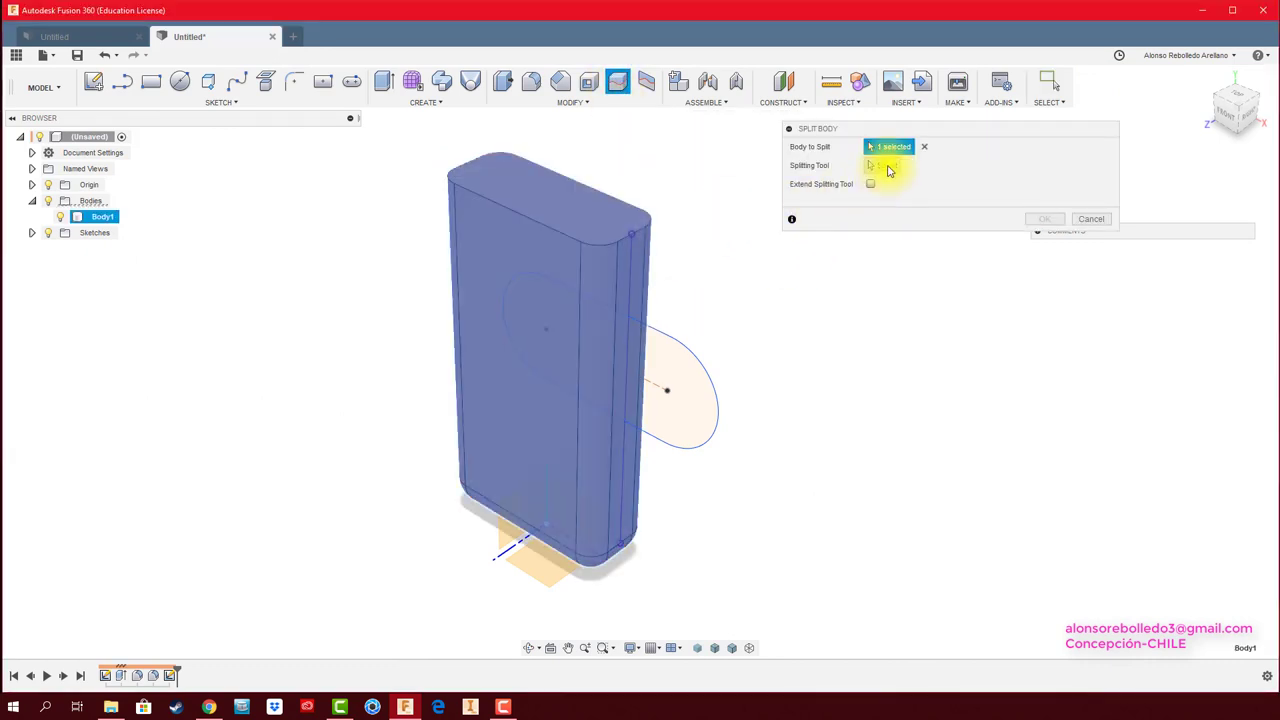
left_click(683, 348)
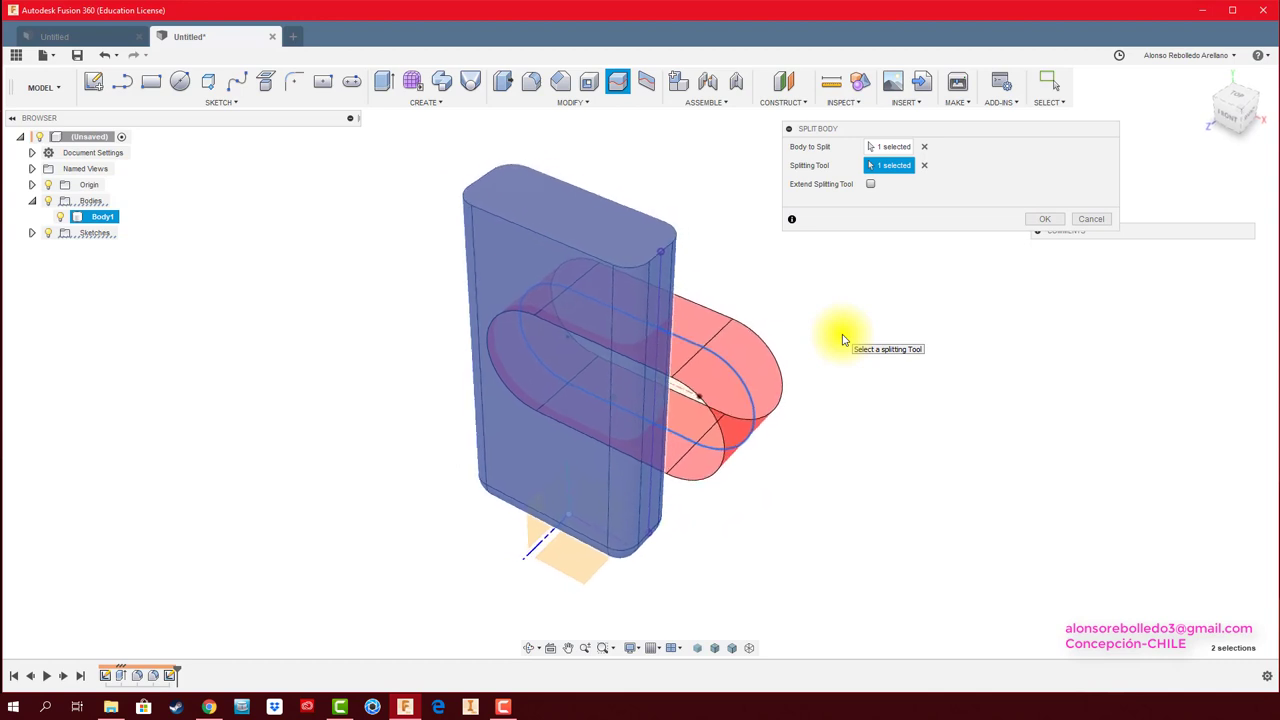
left_click(1046, 218)
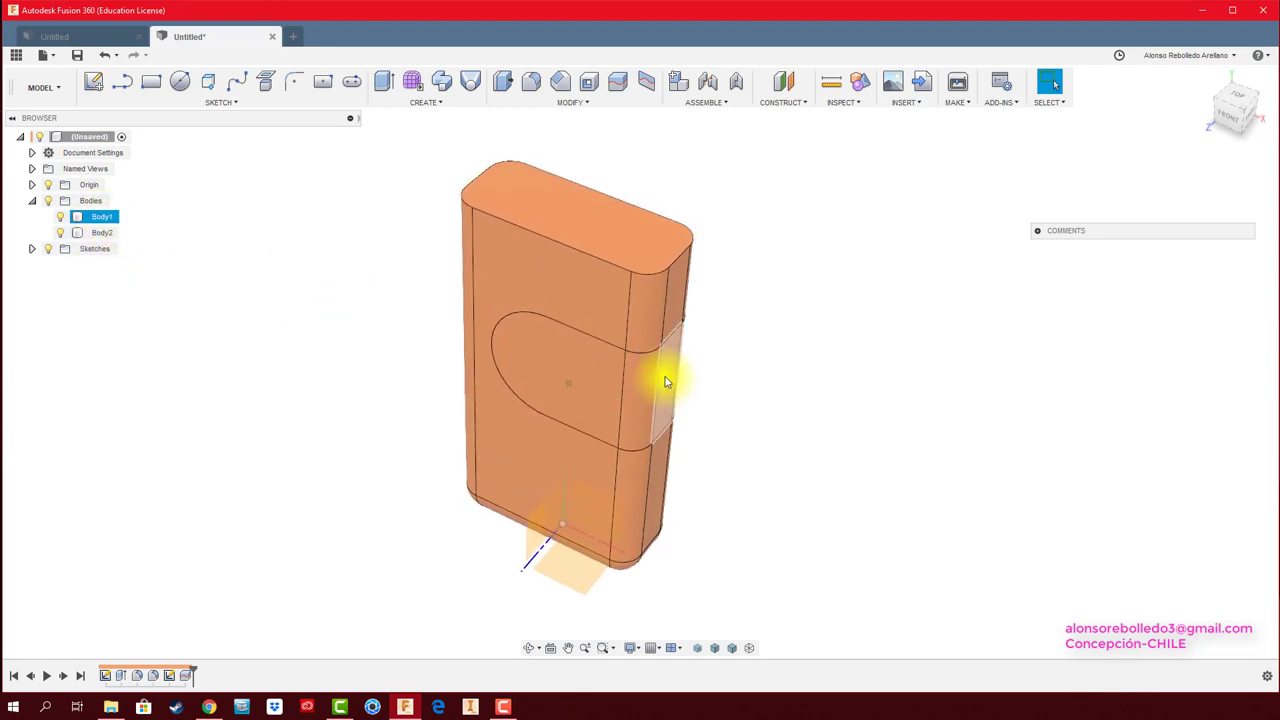
mouse_move(680, 351)
middle_mouse_down("shift")
mouse_move(632, 381)
mouse_move(443, 414)
mouse_move(429, 377)
middle_mouse_up("shift")
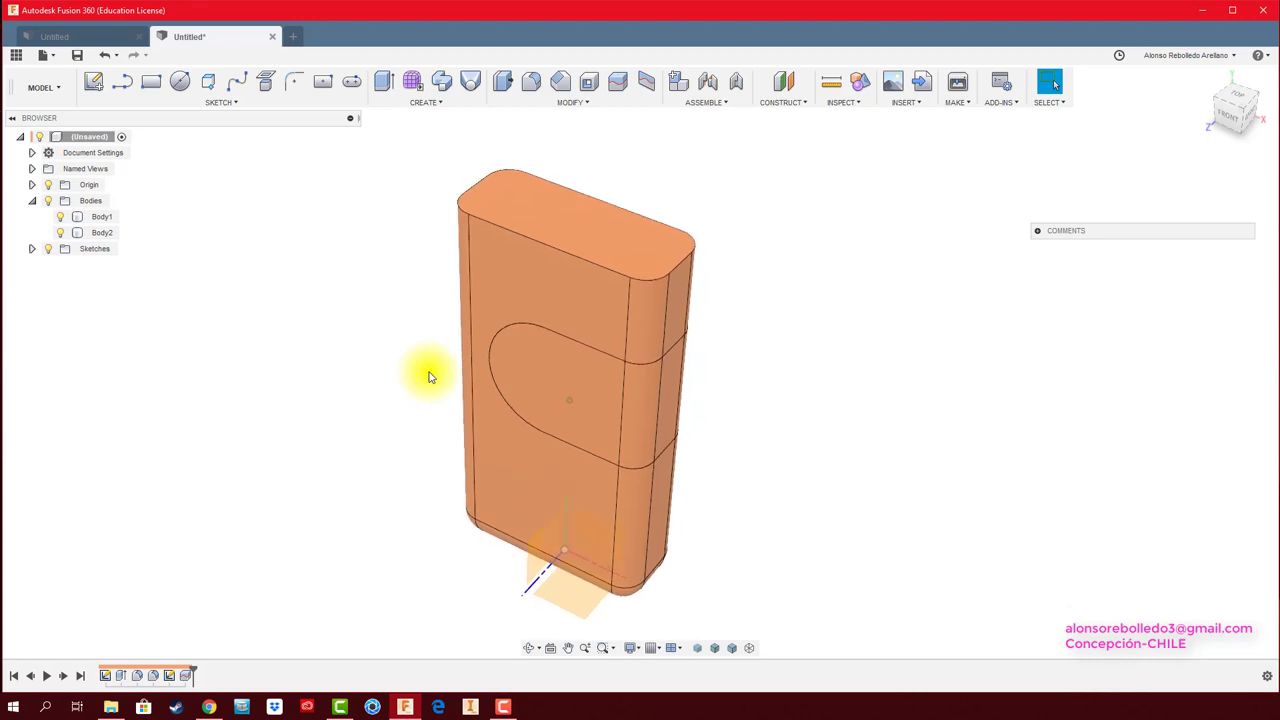
Select the tab's front face and two side faces for Press Pull
left_click(505, 88)
left_click(551, 397)
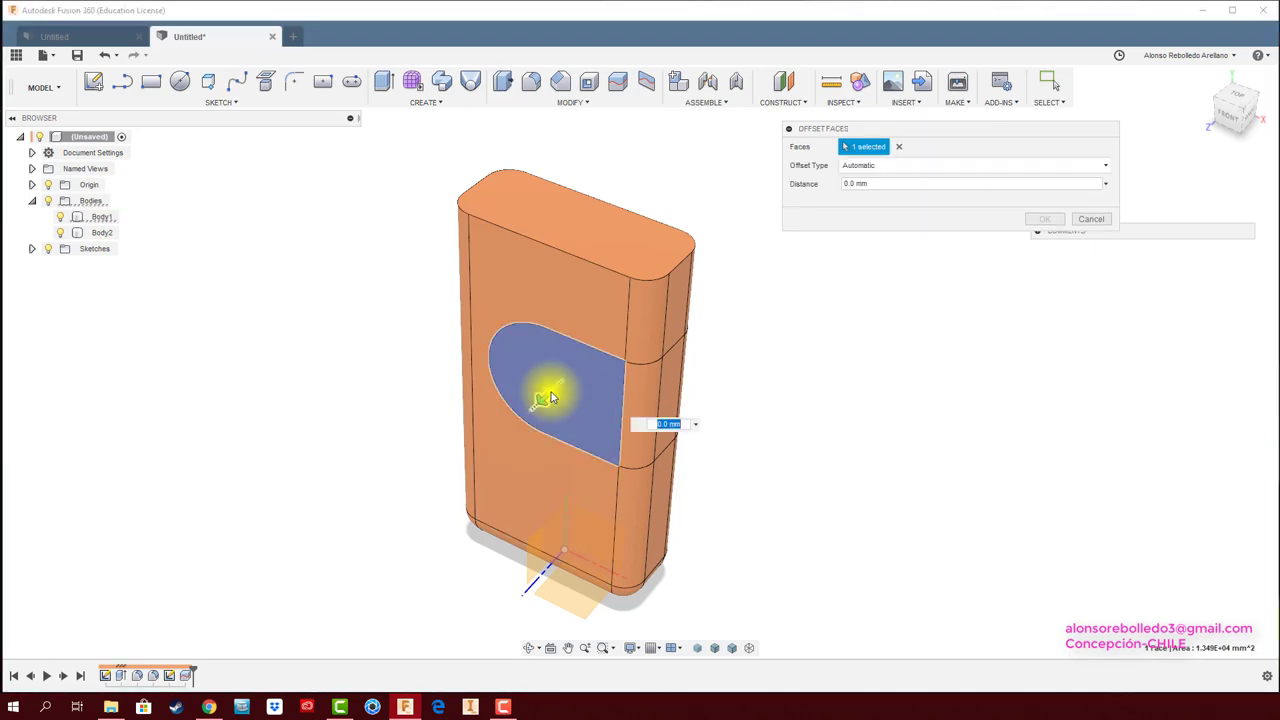
middle_click_drag(643, 394, 560, 378, "shift")
left_click(560, 378)
middle_click_drag(771, 391, 800, 397, "shift")
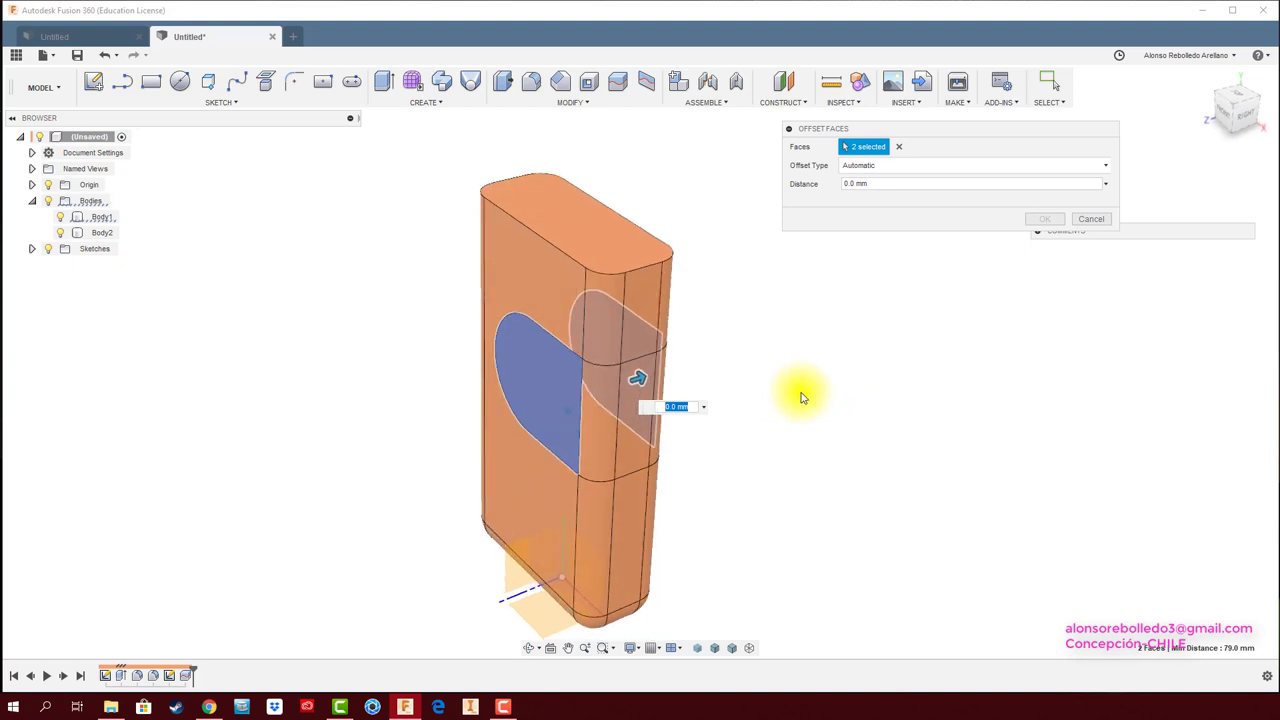
middle_click_drag(954, 471, 726, 477, "shift")
left_click(643, 456)
Offset the three tab faces outward by 5.8 mm and confirm
left_click_drag(643, 459, 652, 467)
mouse_move(652, 467)
middle_mouse_down("shift")
mouse_move(783, 435)
mouse_move(736, 410)
middle_mouse_up("shift")
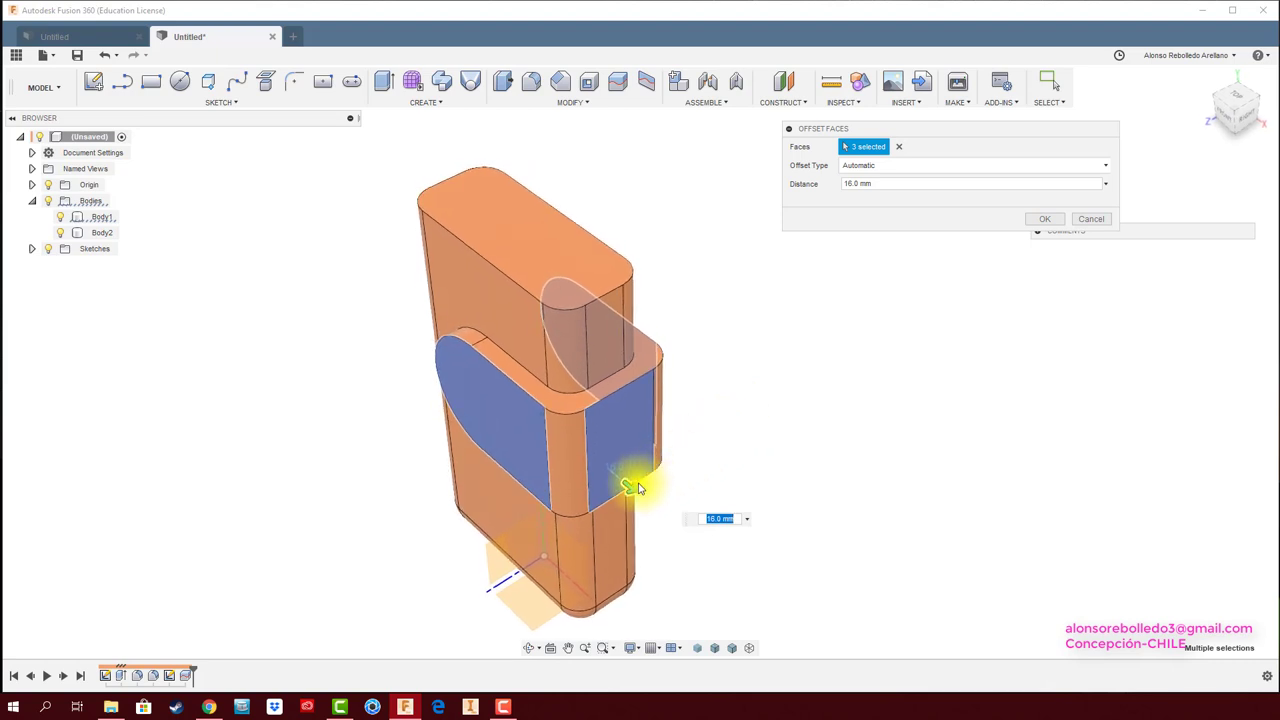
mouse_move(626, 484)
left_mouse_down()
mouse_move(608, 466)
mouse_move(890, 448)
mouse_move(686, 466)
mouse_move(603, 437)
mouse_move(619, 451)
left_mouse_up()
left_click(1040, 224)
middle_click_drag(806, 331, 565, 408, "shift")
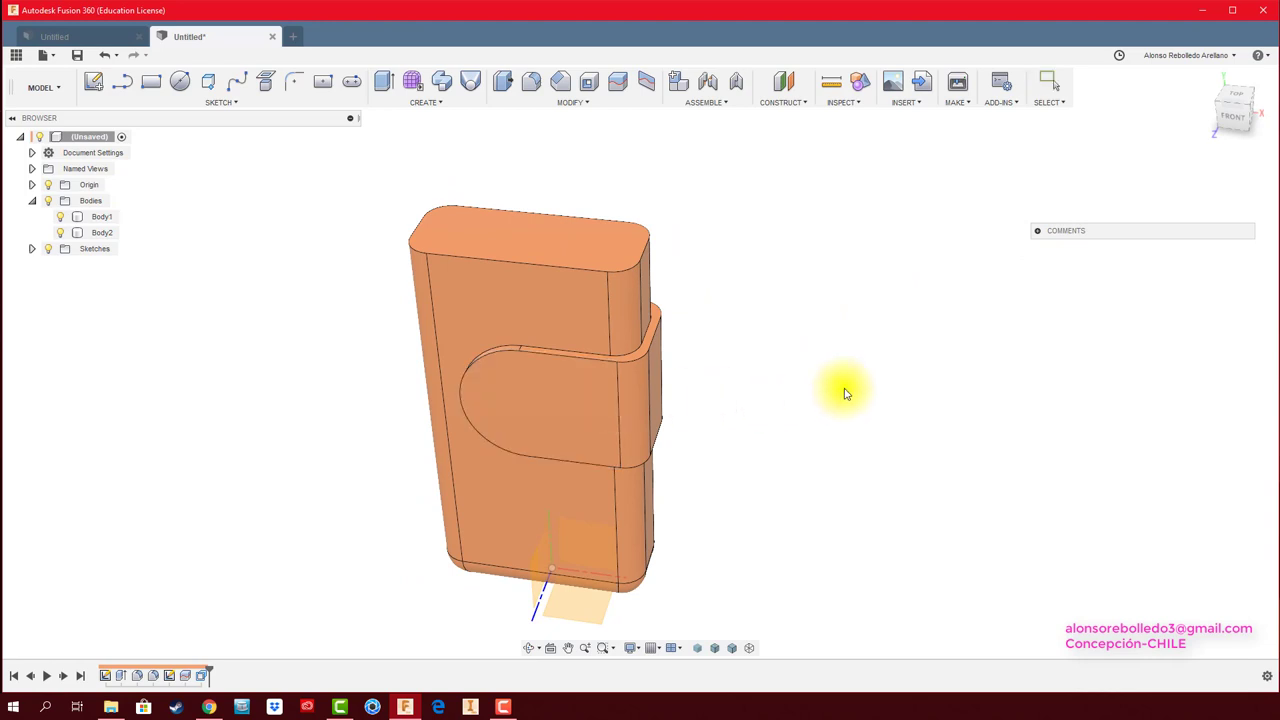
middle_click_drag(551, 389, 457, 189, "shift")
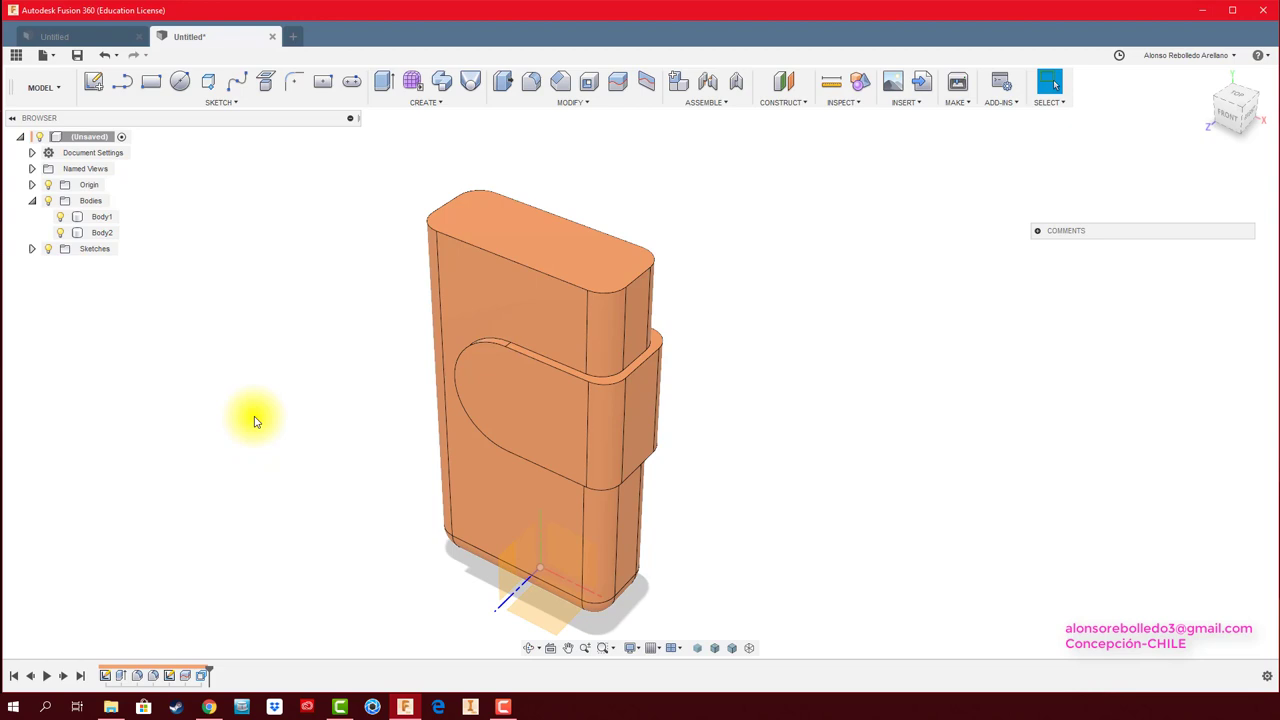
Convert Body1 and Body2 into separate blue and red components, undoing a trial move of the tab
left_click(103, 217)
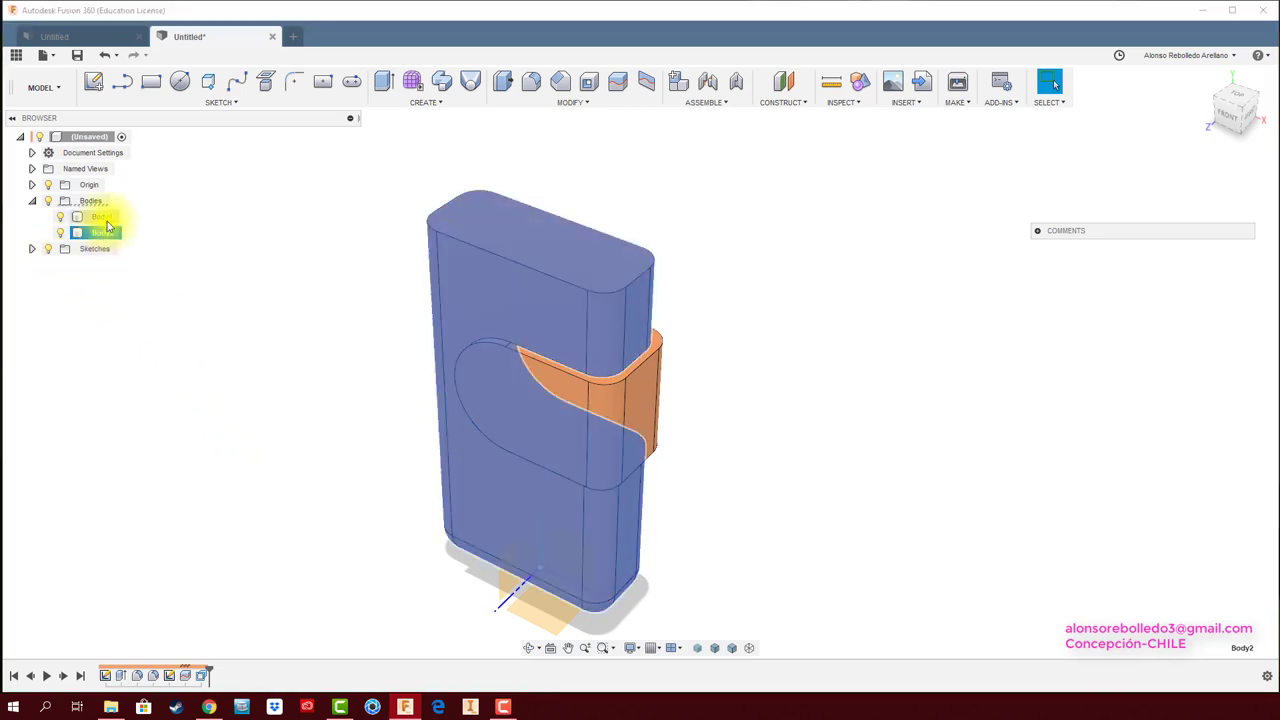
left_click(105, 231, "shift")
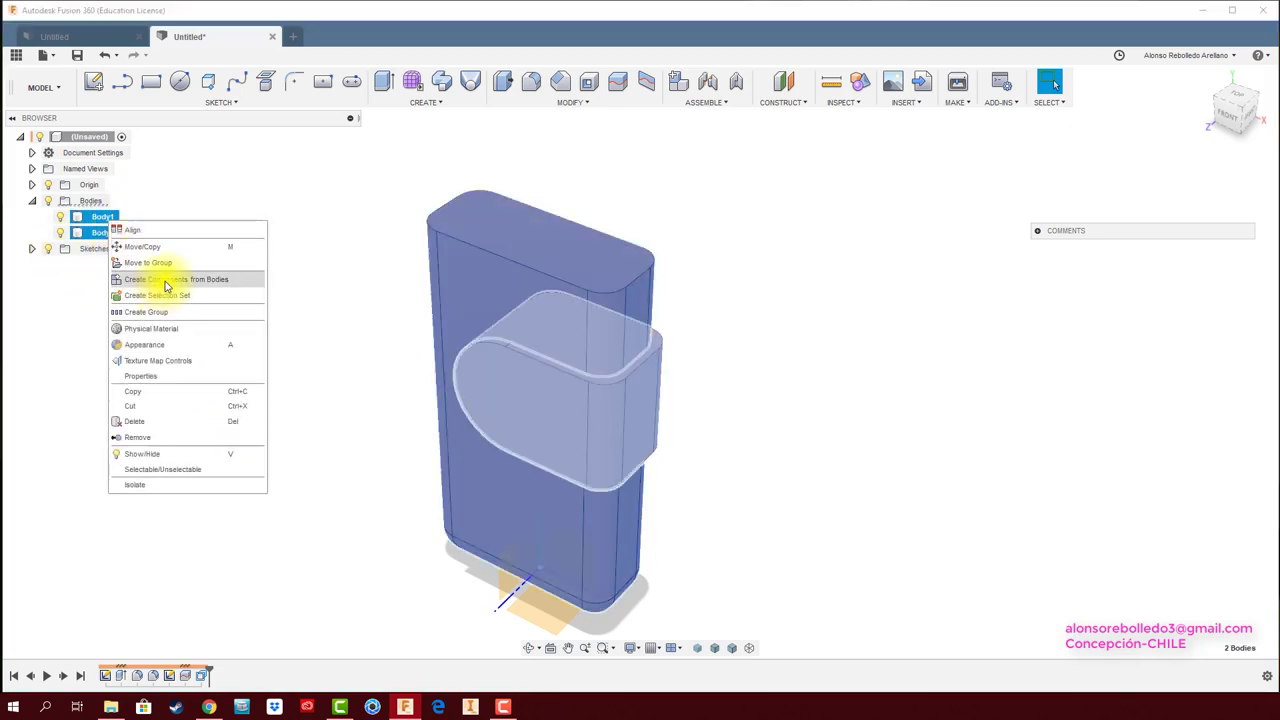
left_click(166, 280)
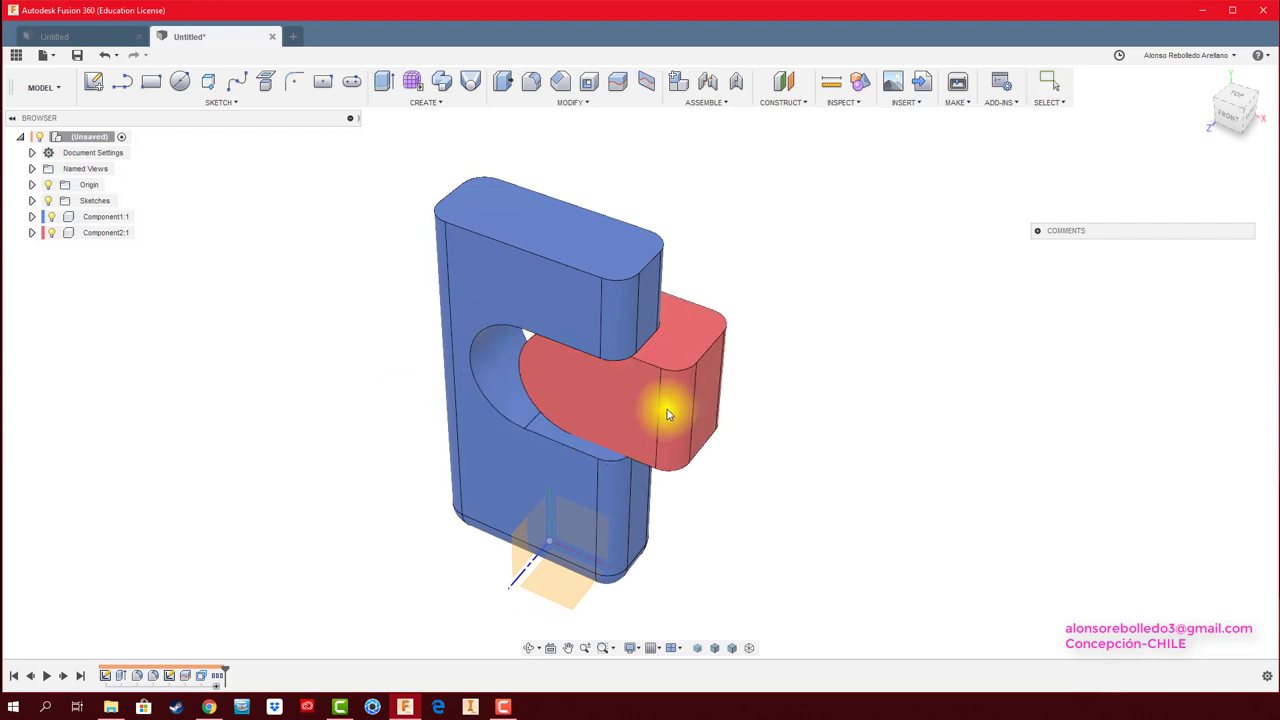
mouse_move(666, 409)
left_mouse_down()
mouse_move(937, 449)
mouse_move(851, 302)
left_mouse_up()
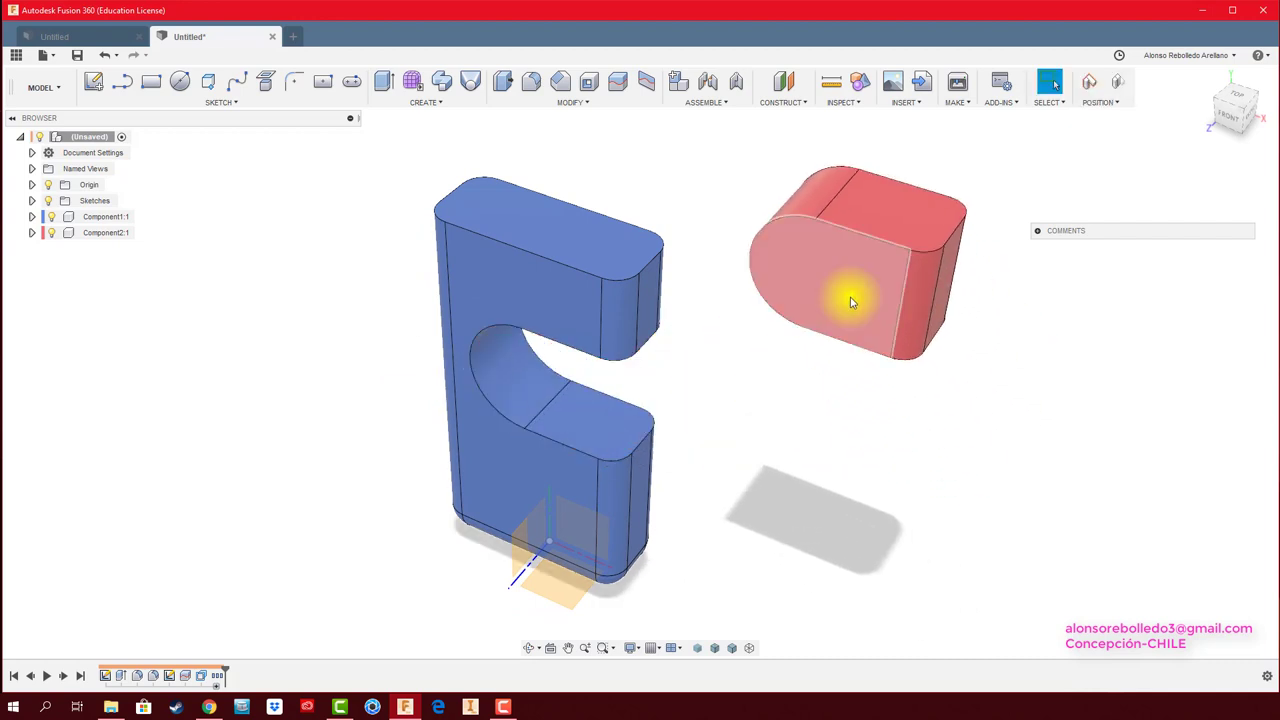
key("ctrl+z")
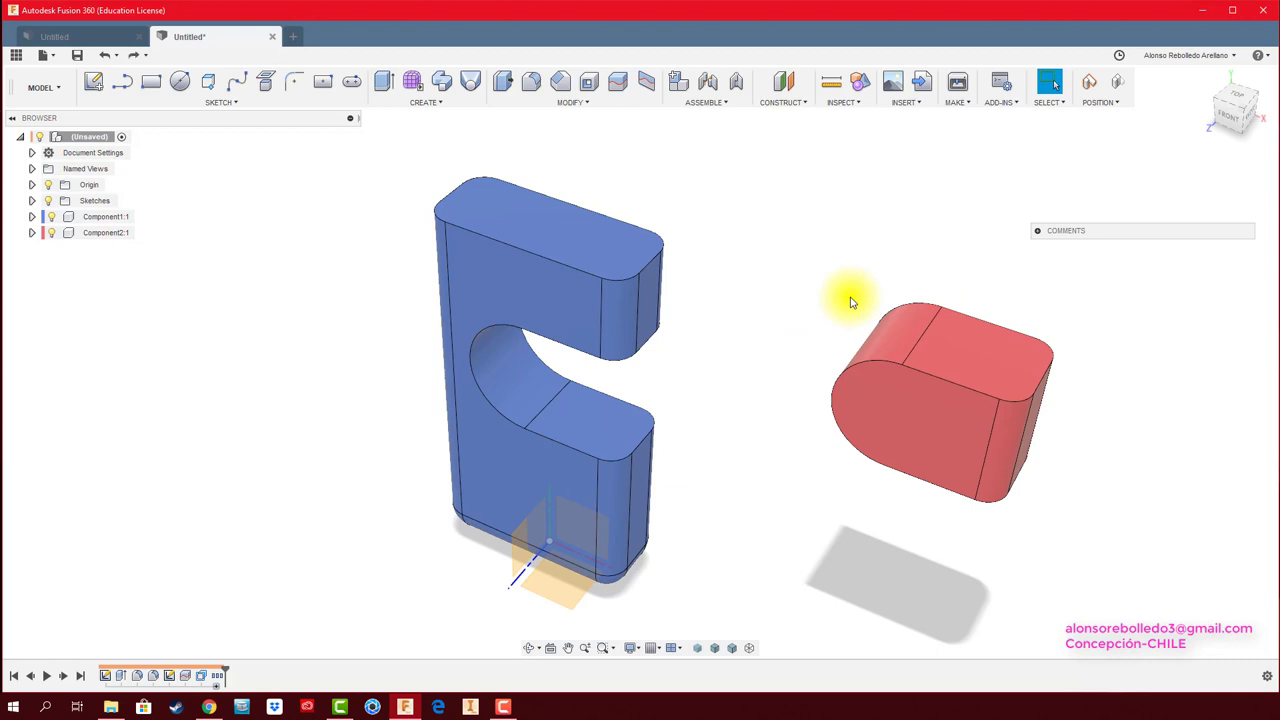
key("ctrl+z")
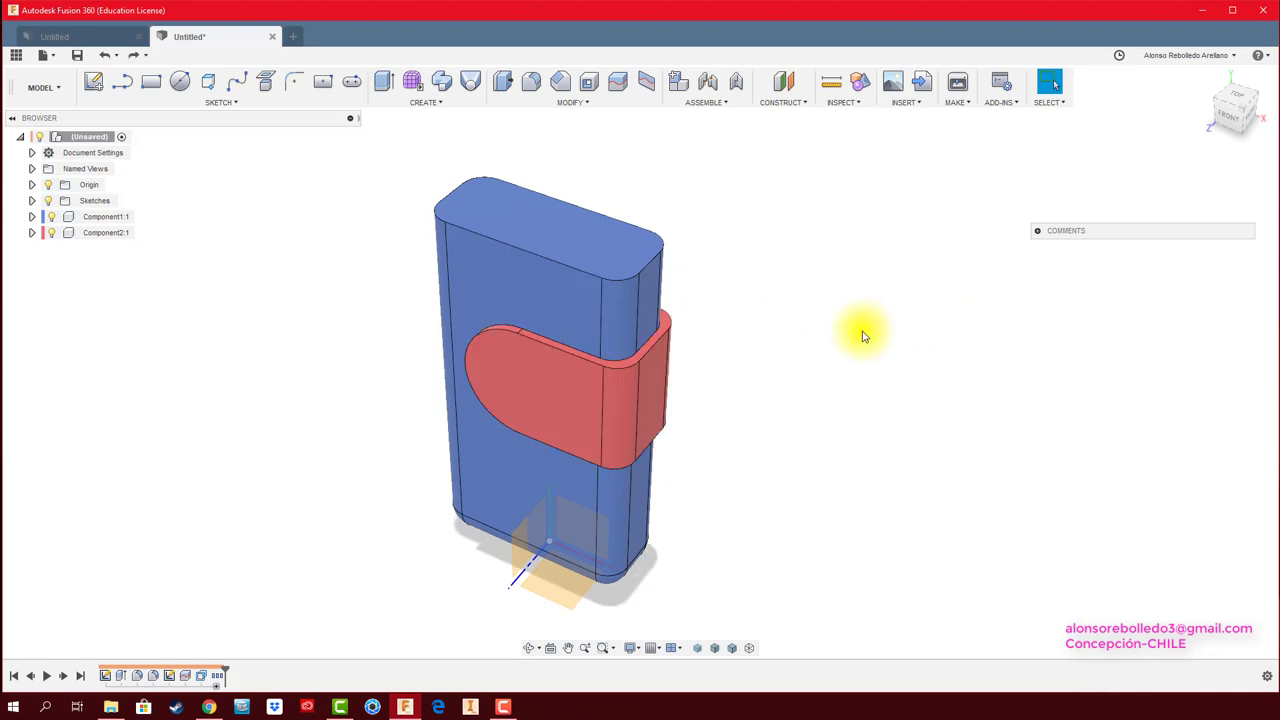
middle_click_drag(857, 334, 530, 204, "shift")
Shell the blue block open at the top with 5.4 mm walls, then move the red tab clear
left_click(590, 82)
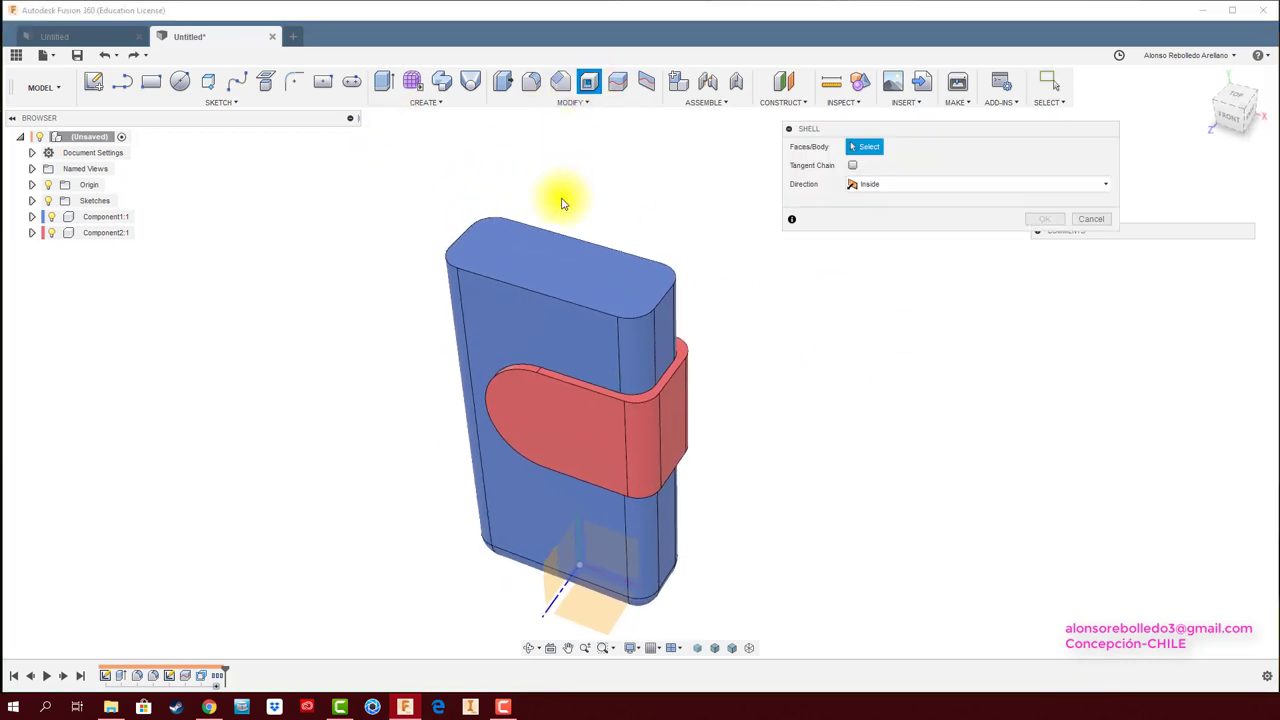
left_click(575, 275)
left_click_drag(653, 273, 650, 276)
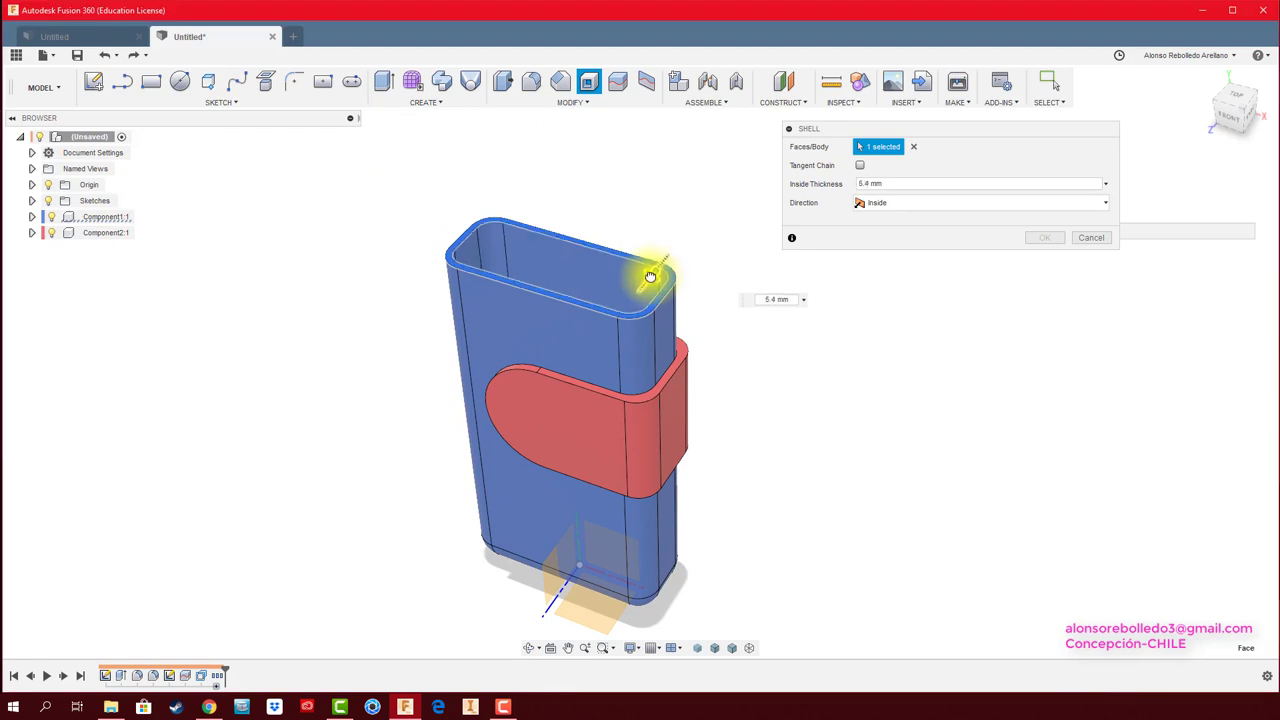
left_click(1044, 237)
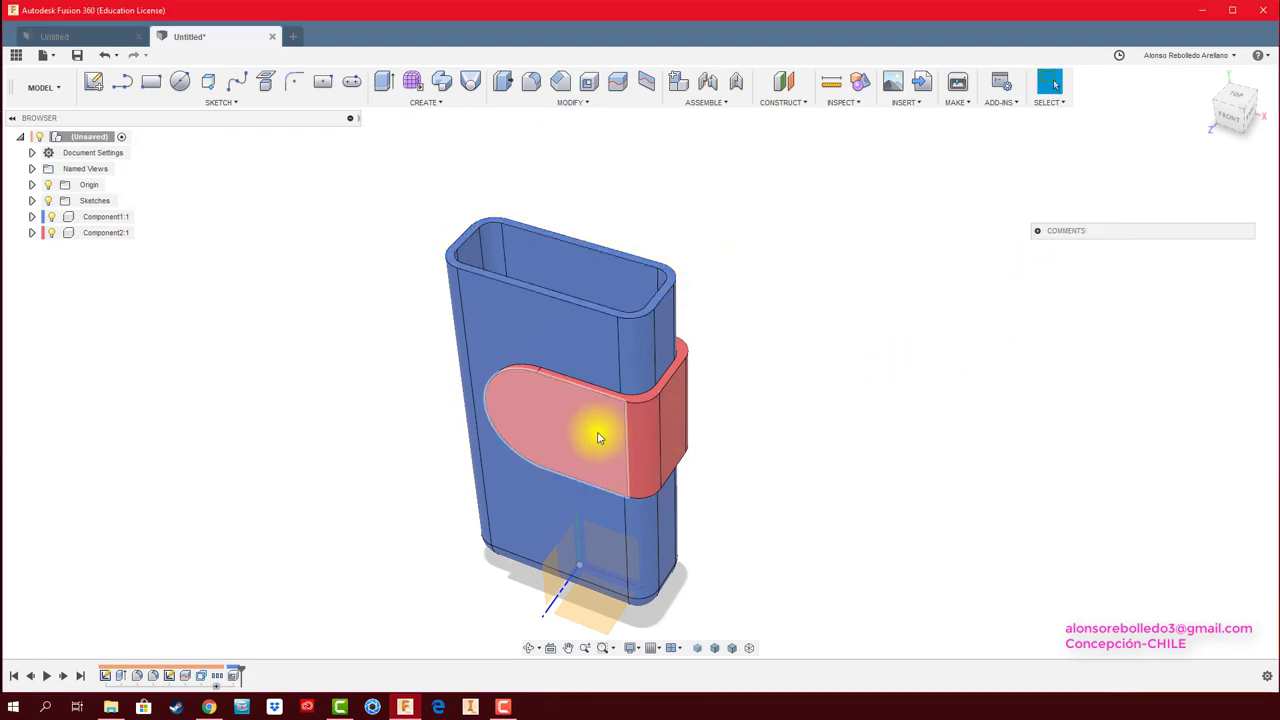
left_click_drag(597, 431, 854, 469)
mouse_move(854, 469)
middle_mouse_down("shift")
mouse_move(548, 410)
mouse_move(780, 420)
mouse_move(800, 443)
mouse_move(771, 371)
mouse_move(869, 330)
mouse_move(843, 337)
middle_mouse_up("shift")
scroll(803, 506, "up", 2)
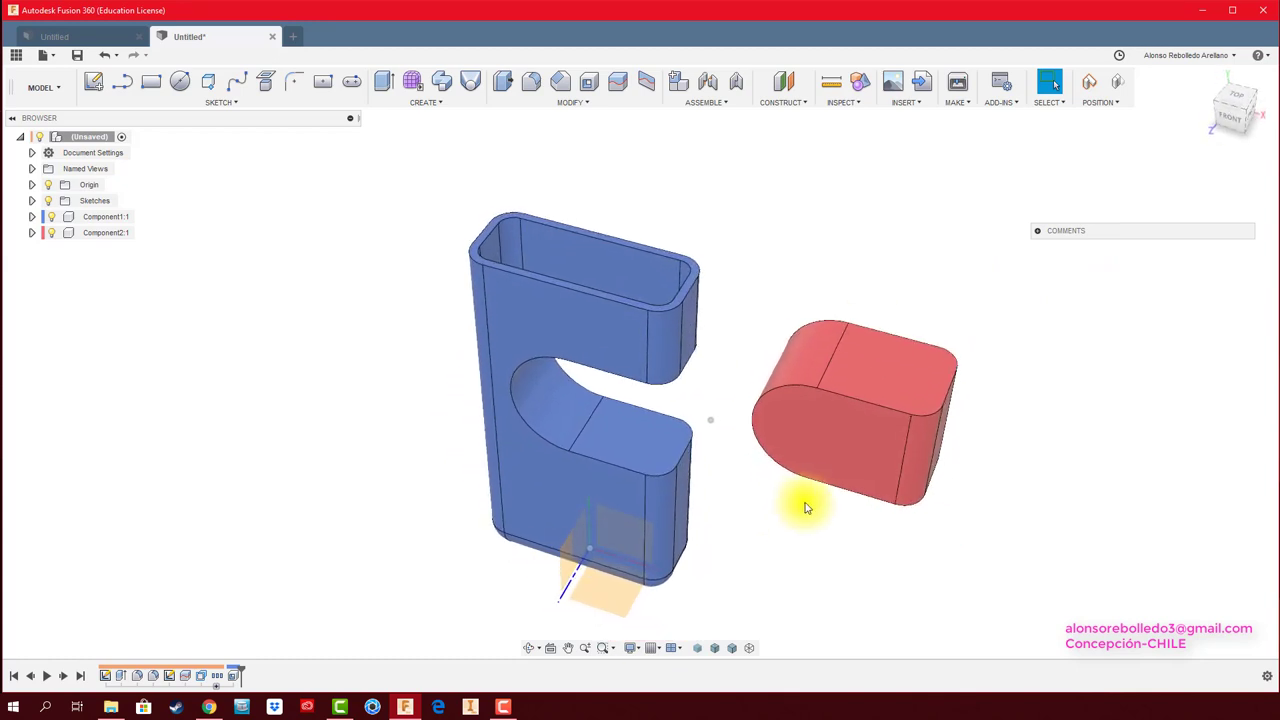
scroll(806, 507, "down", 1)
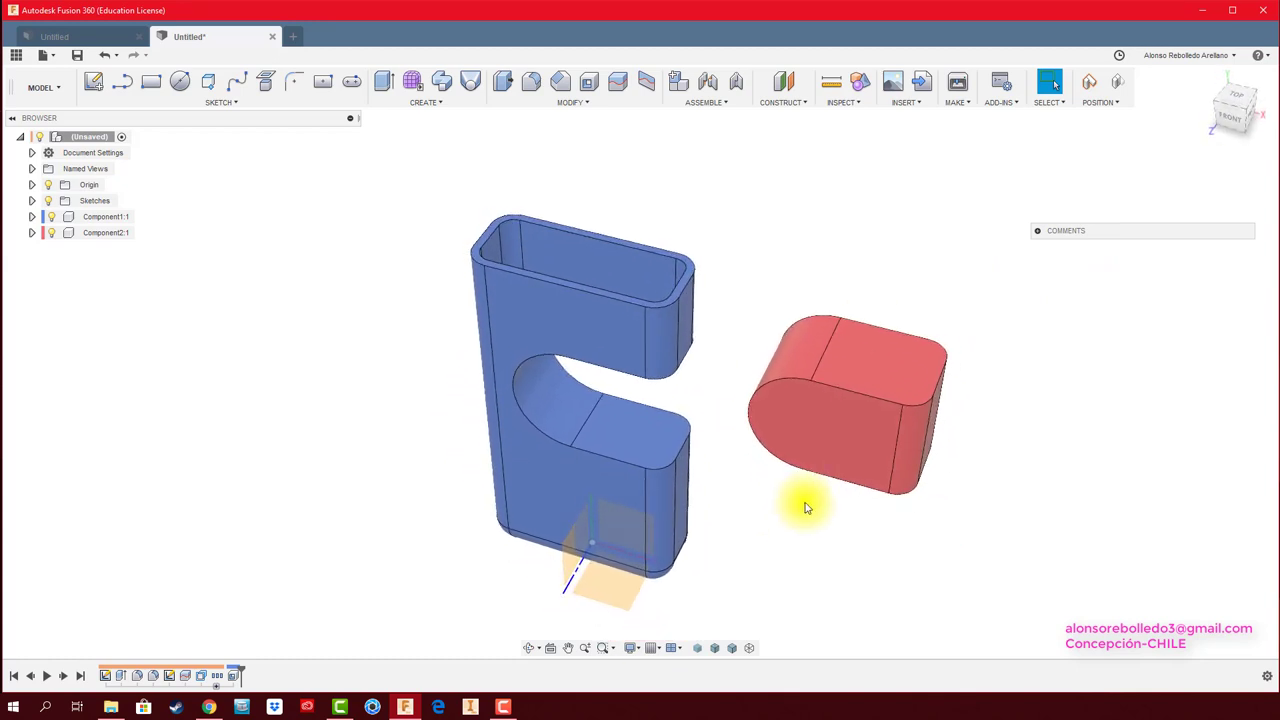
mouse_move(806, 507)
middle_mouse_down("shift")
mouse_move(686, 326)
mouse_move(378, 366)
middle_mouse_up("shift")
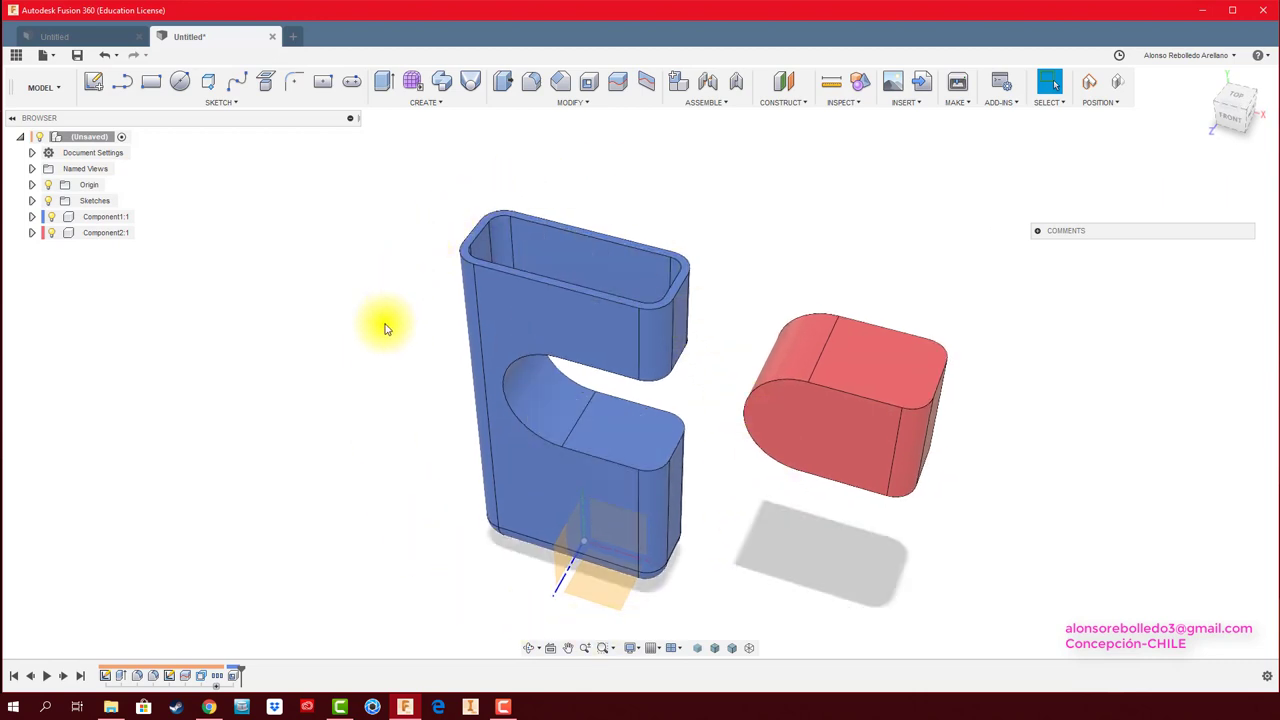
middle_click_drag(385, 328, 848, 430, "shift")
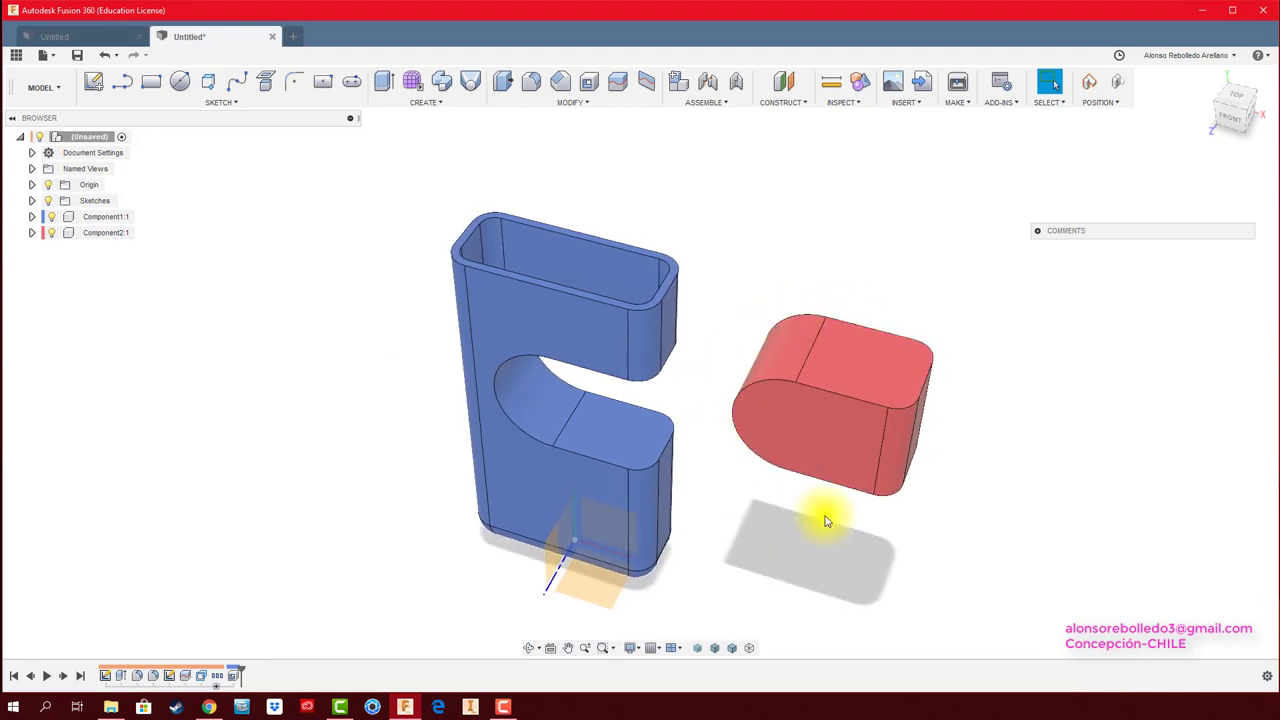
key("ctrl+z")
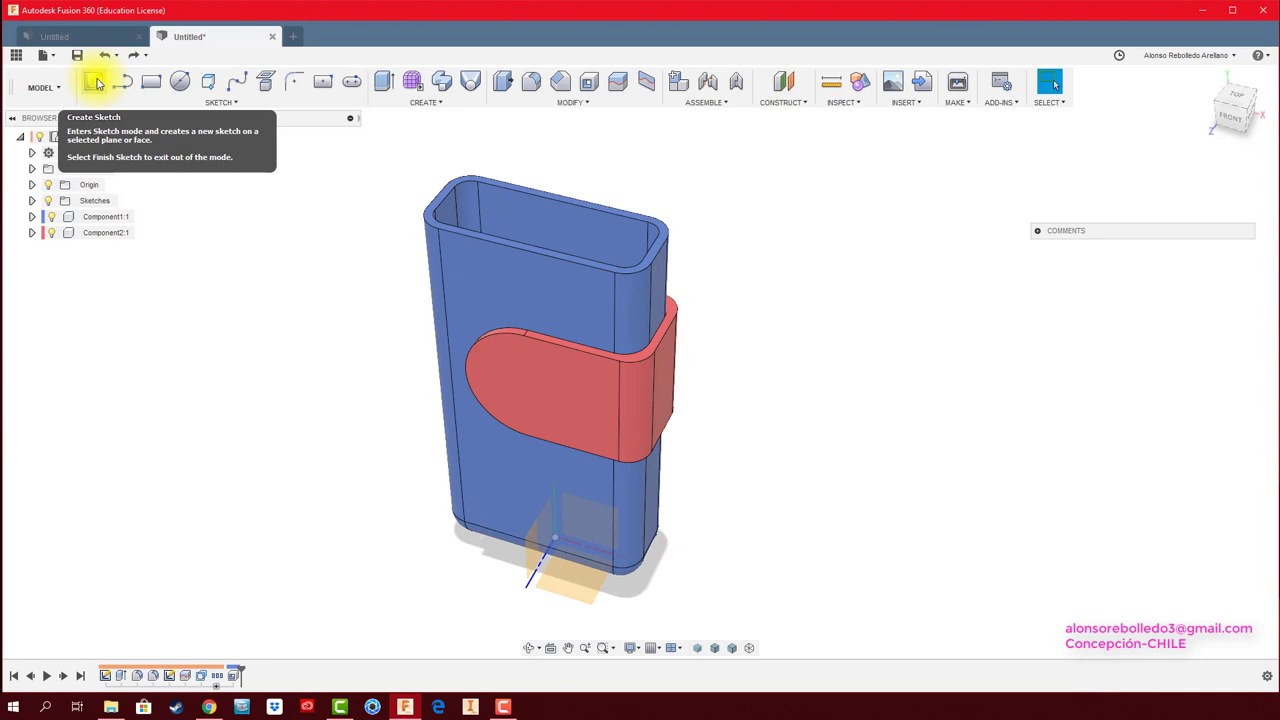
Draw a four-point spline on the front plane across the shell's lower front, below the red tab
left_click(97, 84)
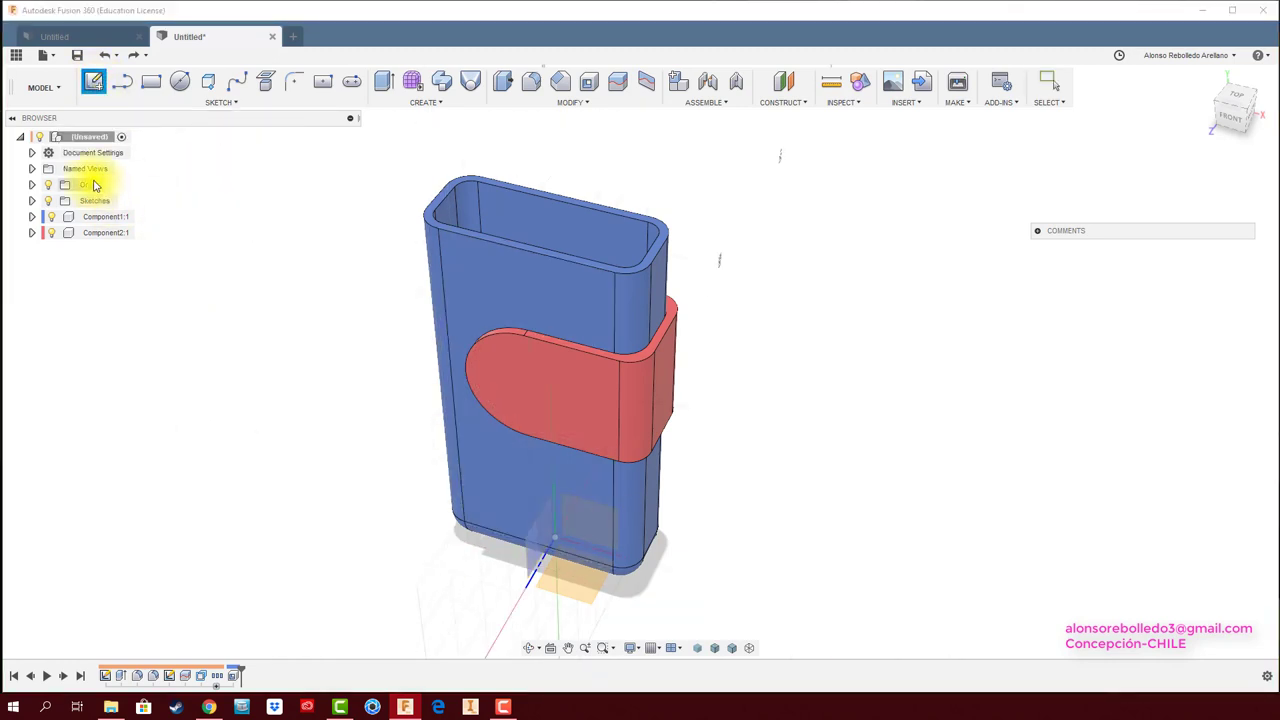
left_click(612, 549)
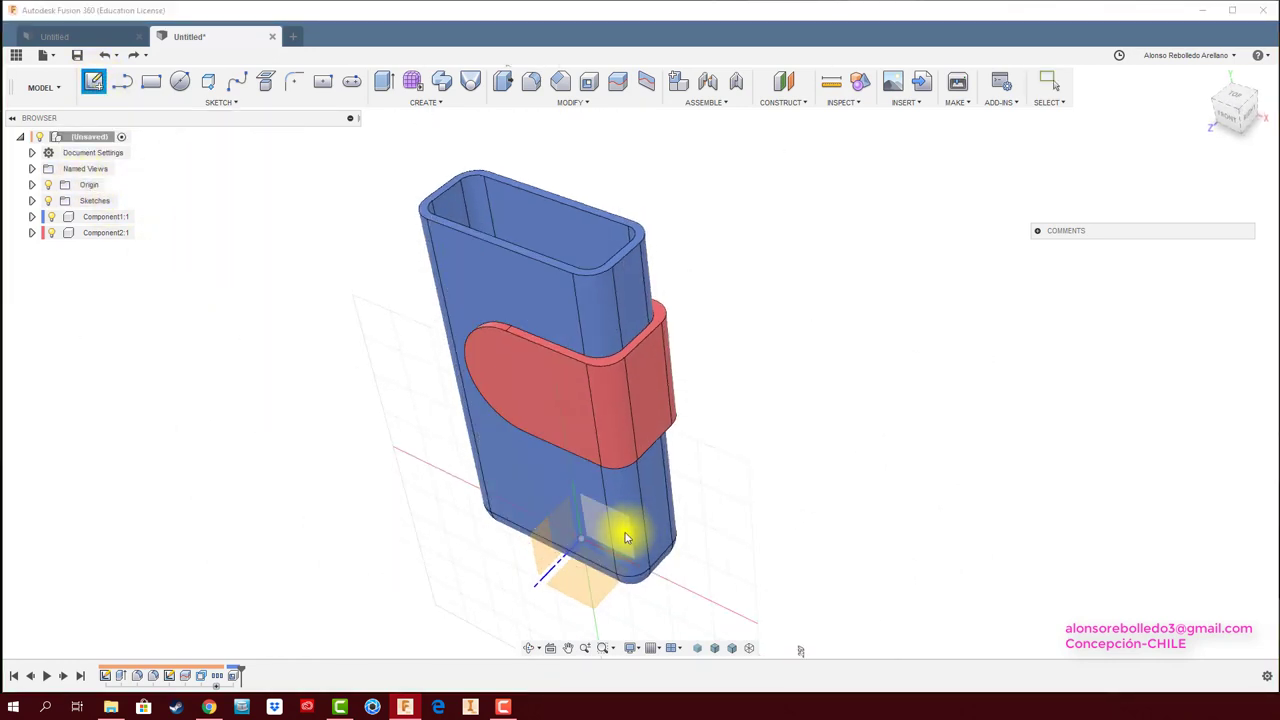
left_click(625, 538)
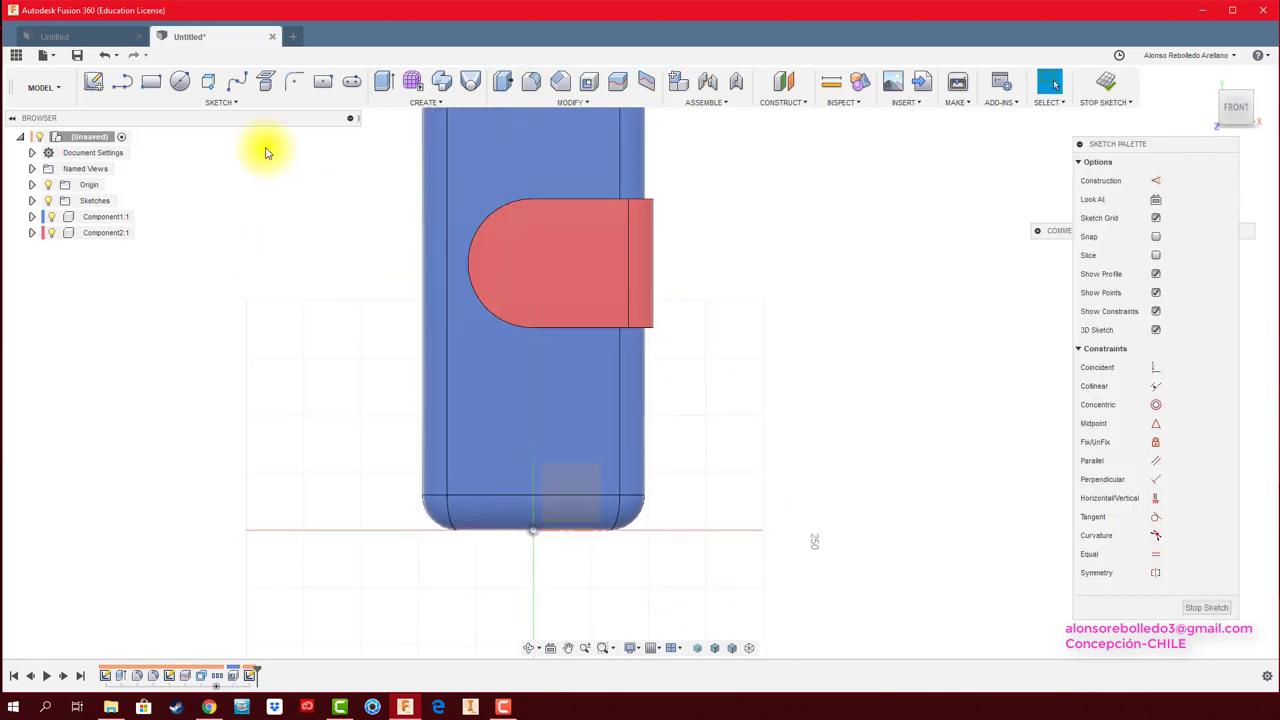
left_click(238, 84)
left_click(693, 353)
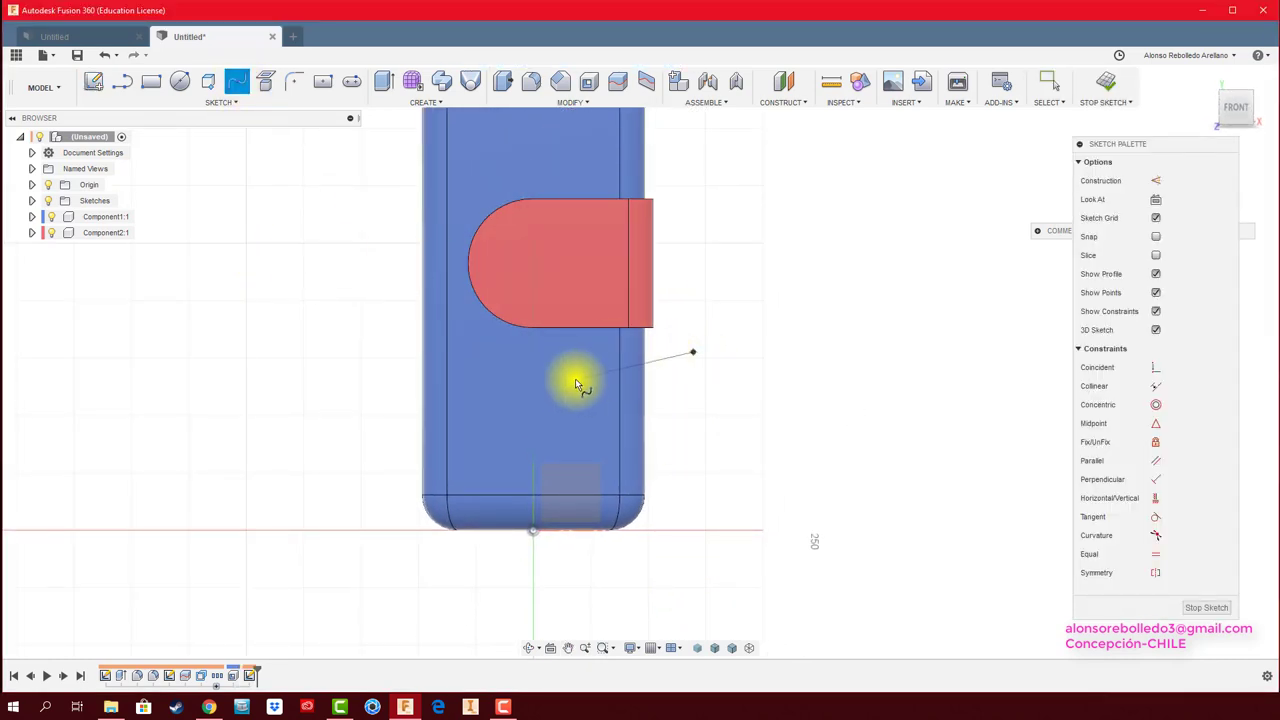
left_click(572, 379)
left_click(606, 445)
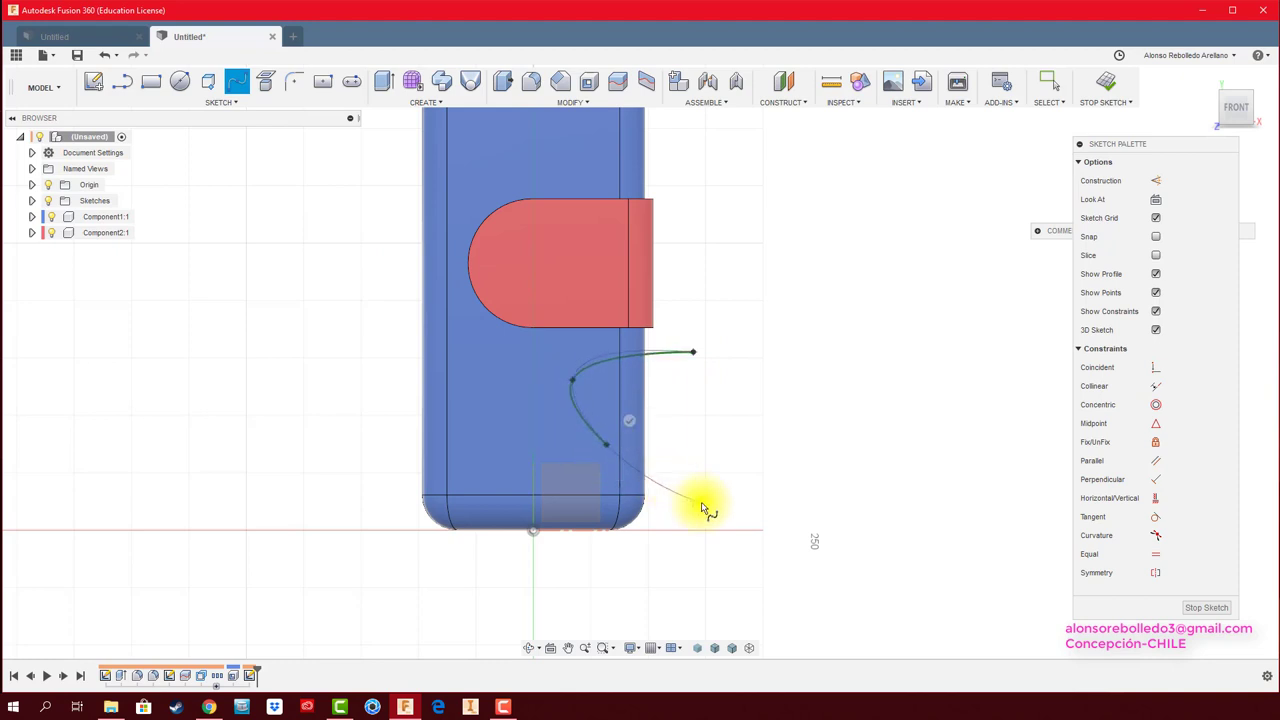
left_click(711, 473)
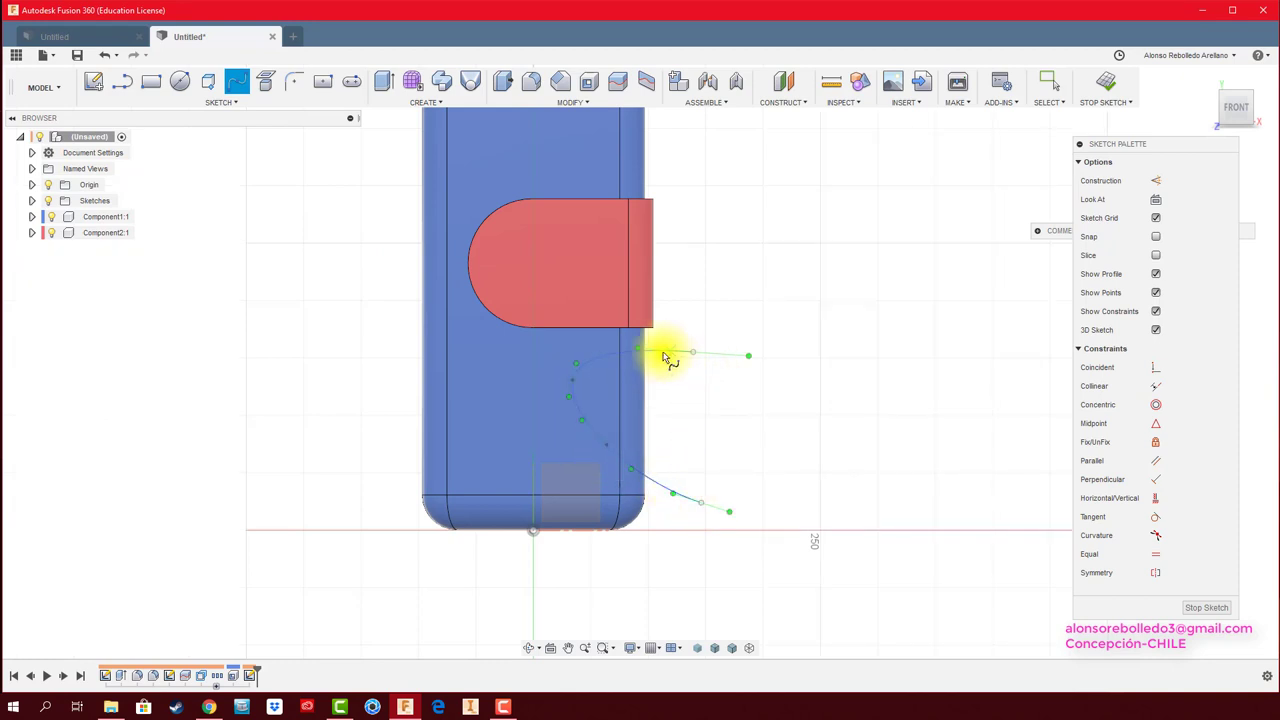
left_click(1109, 92)
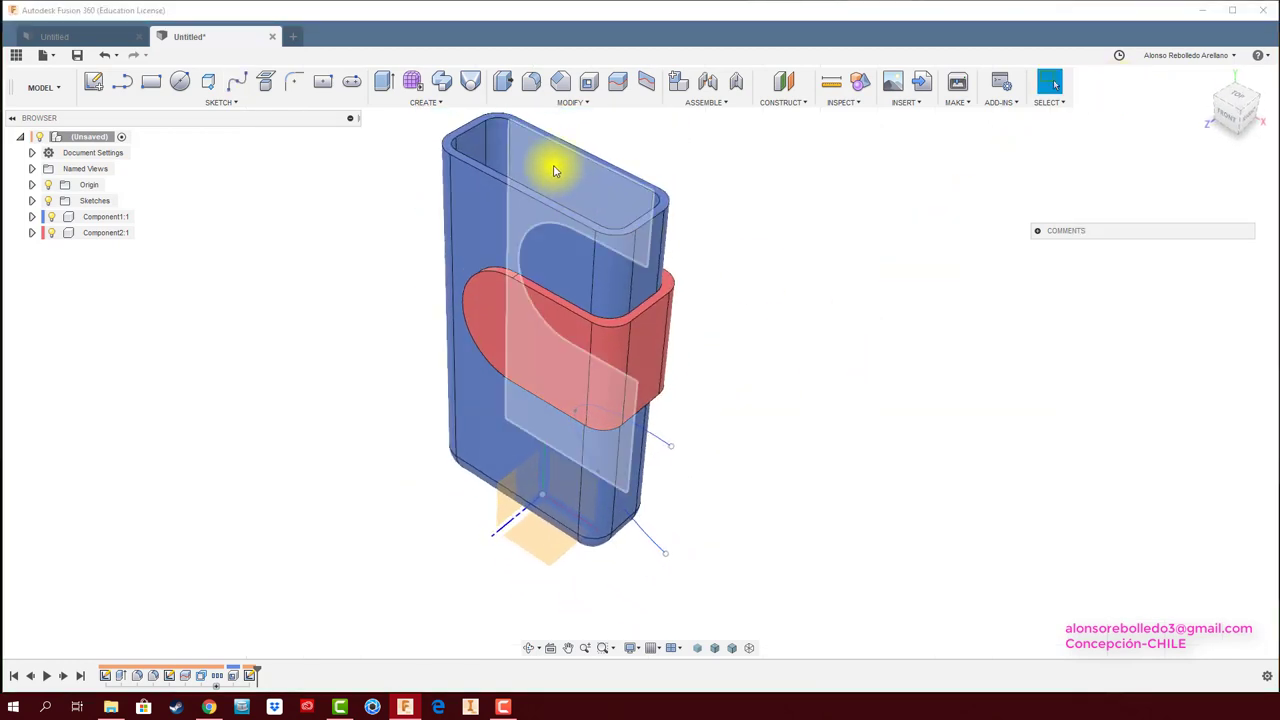
Split the blue shell along the curved spline so its lower front piece separates
mouse_move(508, 137)
middle_mouse_down("shift")
mouse_move(557, 214)
mouse_move(422, 193)
mouse_move(697, 229)
mouse_move(509, 214)
mouse_move(457, 243)
middle_mouse_up("shift")
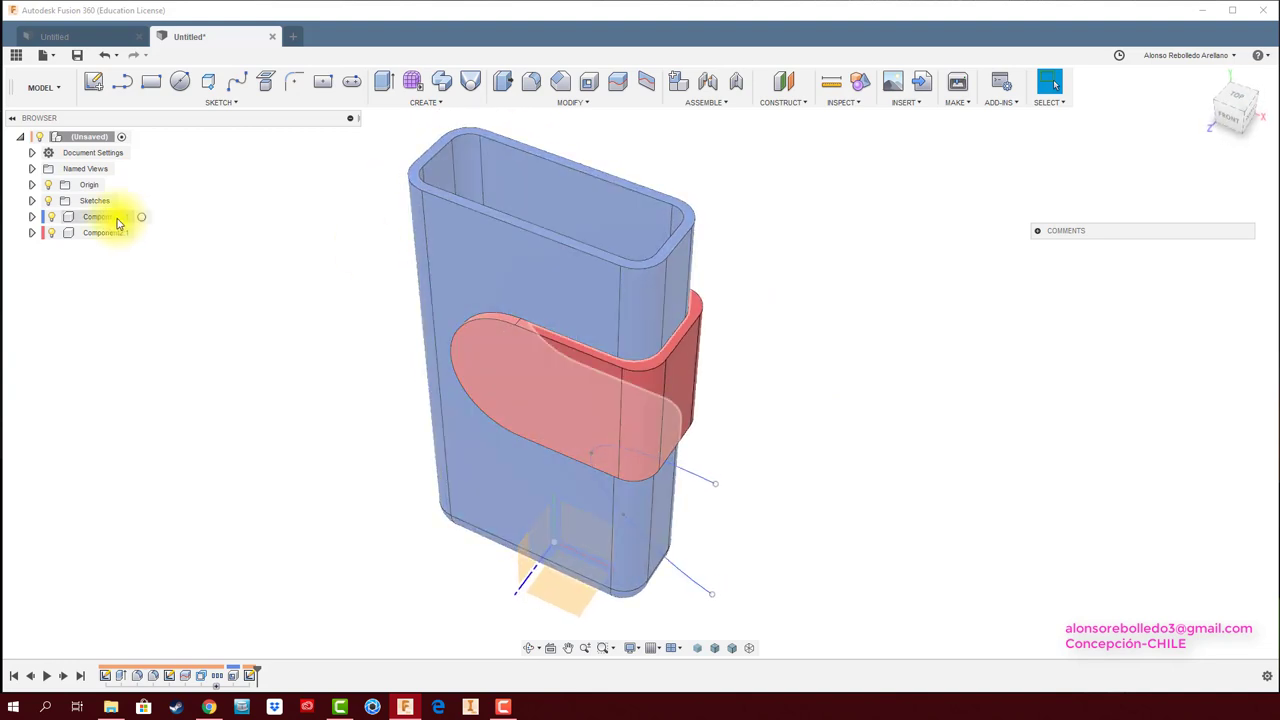
mouse_move(451, 300)
middle_mouse_down("shift")
mouse_move(583, 280)
mouse_move(812, 196)
mouse_move(625, 104)
middle_mouse_up("shift")
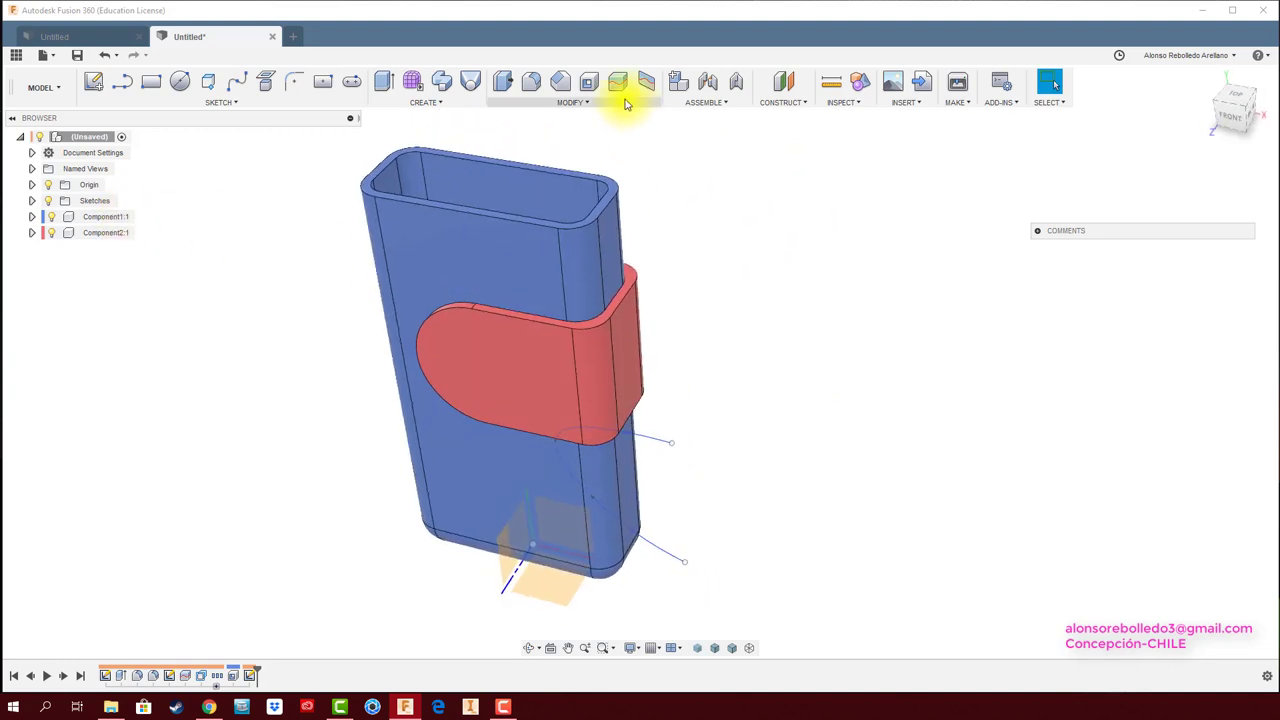
left_click(619, 86)
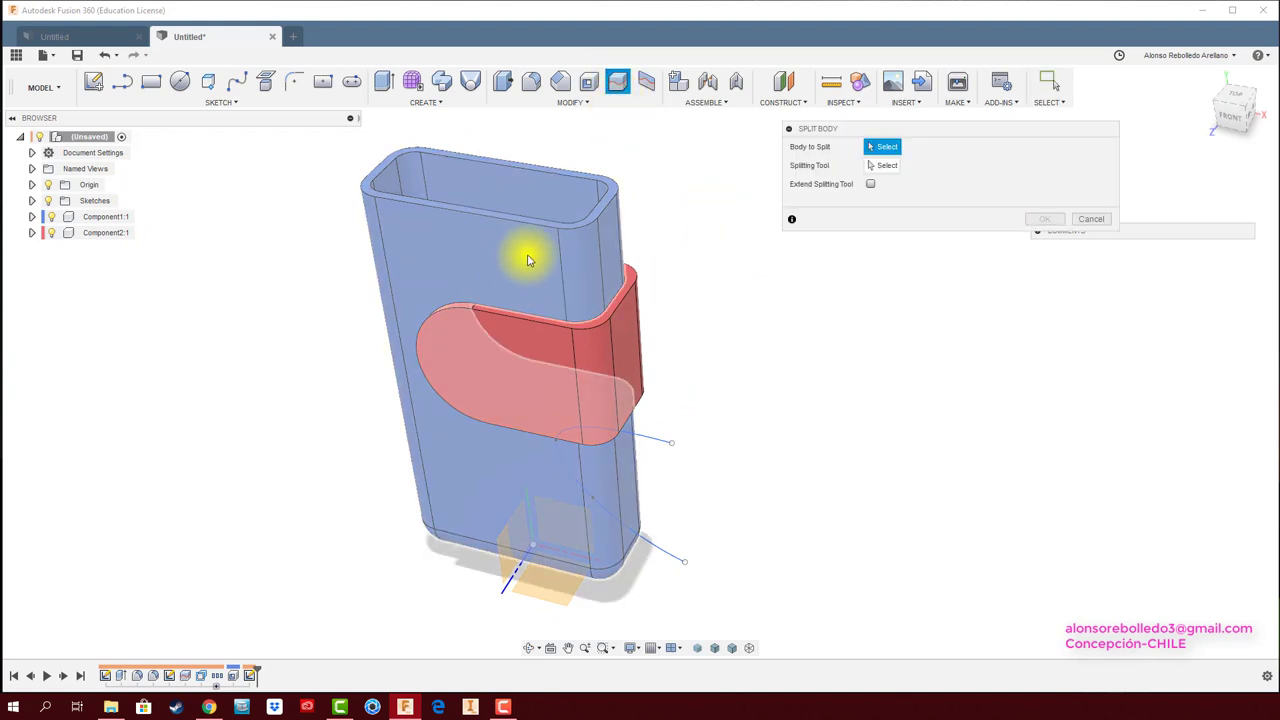
left_click(518, 253)
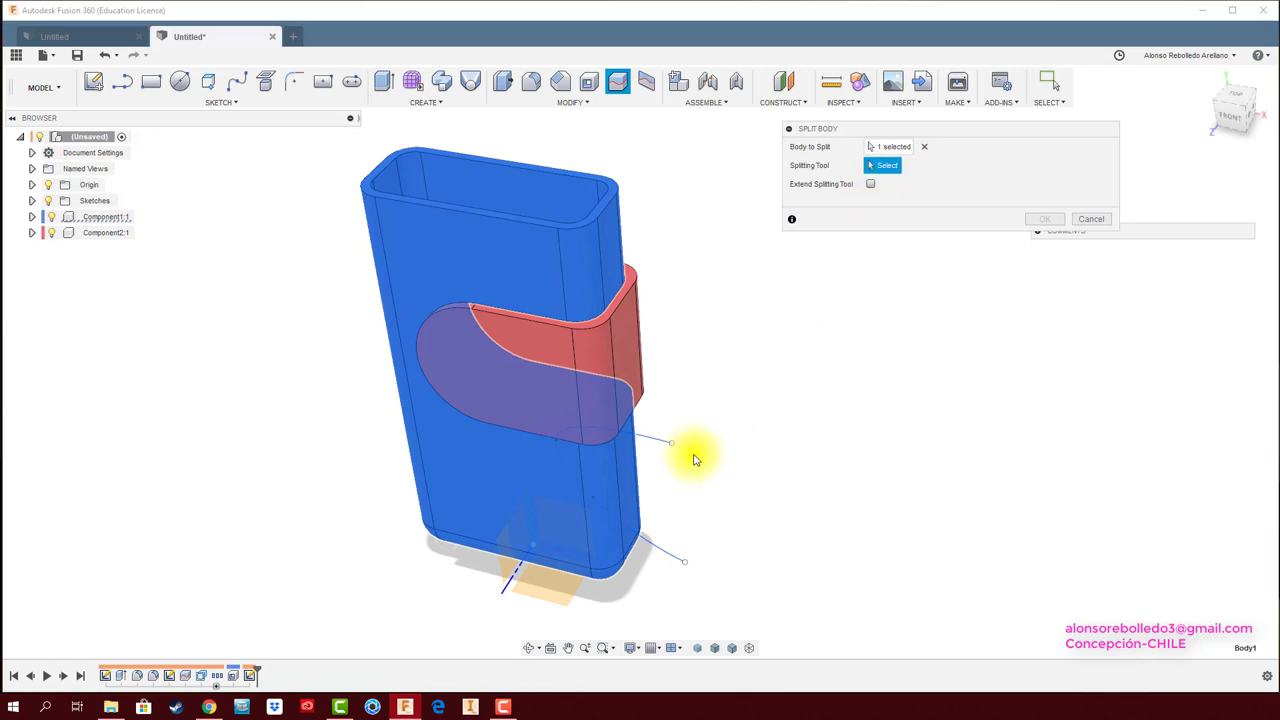
left_click(668, 446)
mouse_move(791, 434)
middle_mouse_down("shift")
mouse_move(720, 394)
mouse_move(783, 447)
mouse_move(1018, 250)
middle_mouse_up("shift")
Confirm the split and list Body1 and Body2 under Component1:1, checking which piece Body2 is
left_click(1040, 219)
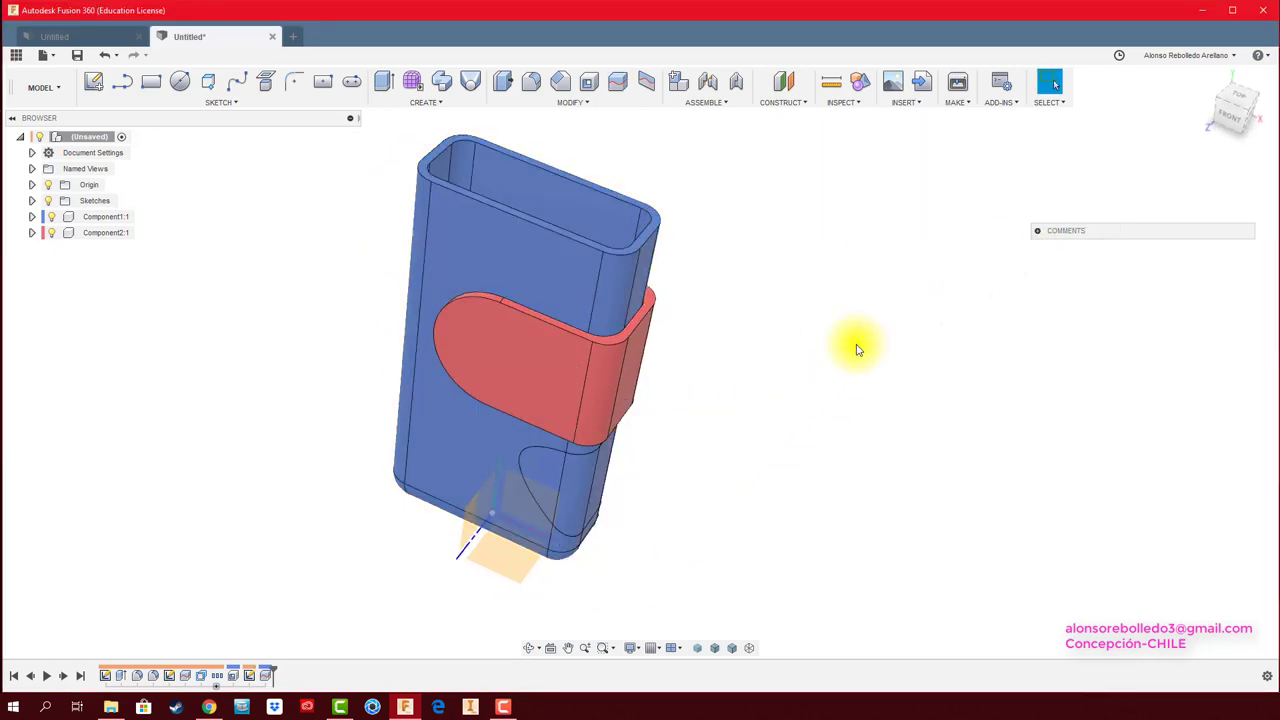
mouse_move(851, 346)
middle_mouse_down("shift")
mouse_move(677, 471)
mouse_move(500, 486)
mouse_move(537, 463)
mouse_move(269, 422)
mouse_move(271, 397)
mouse_move(60, 212)
mouse_move(202, 265)
middle_mouse_up("shift")
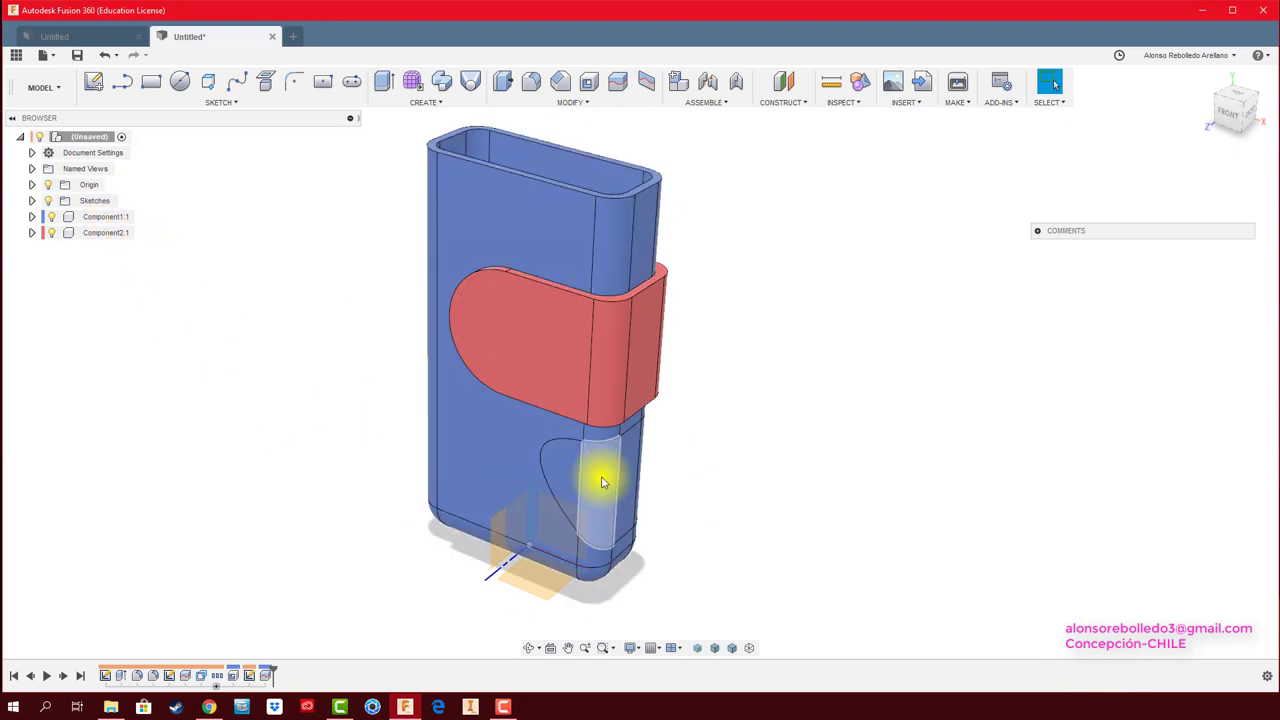
left_click(32, 217)
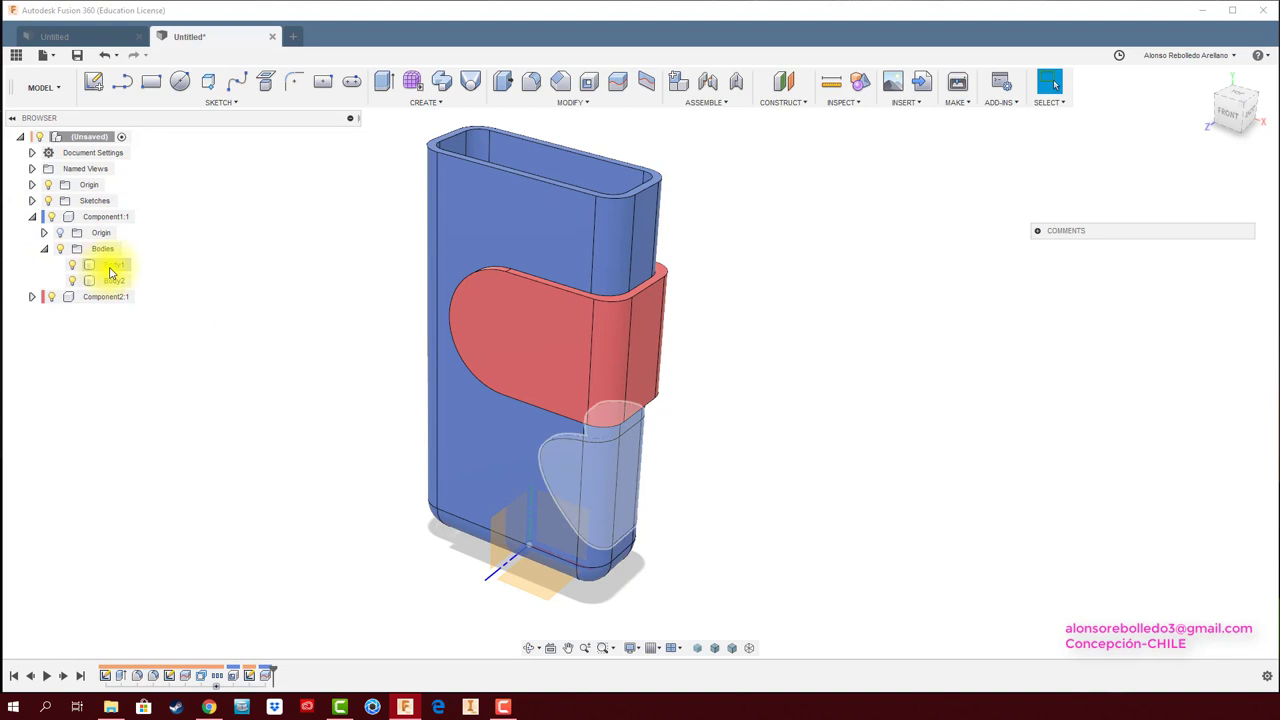
left_click(114, 281)
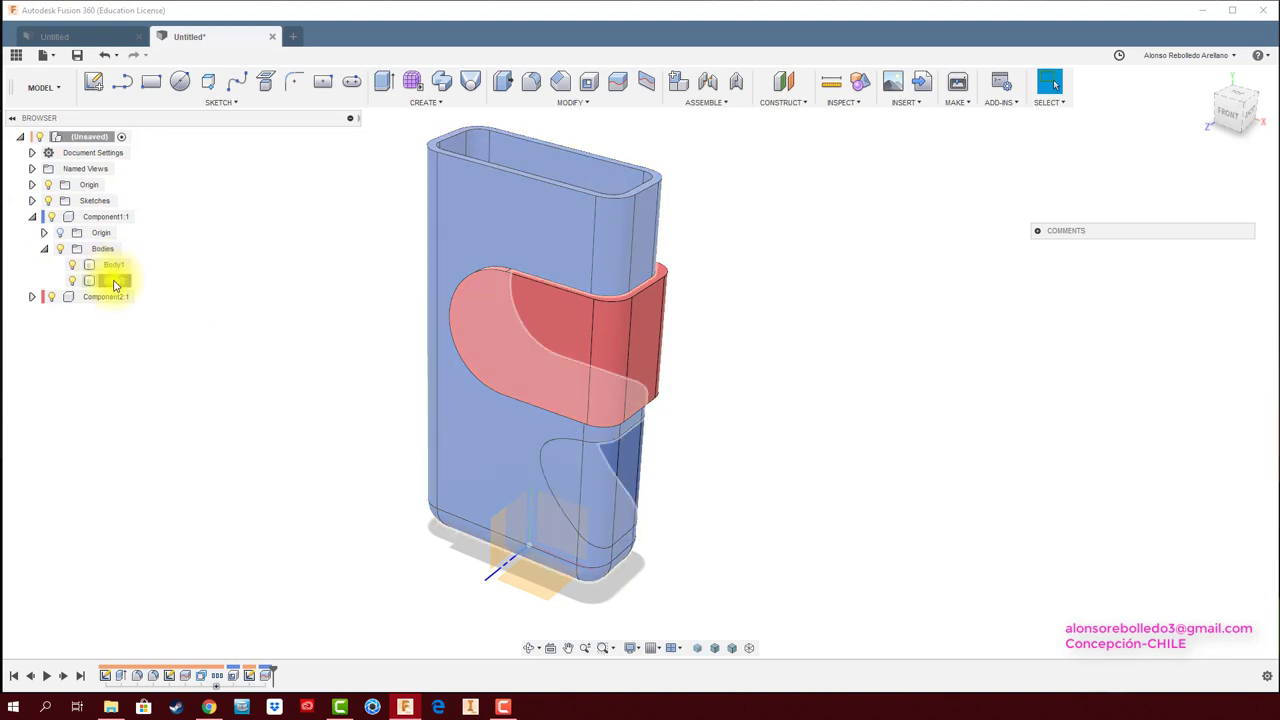
left_click(278, 334)
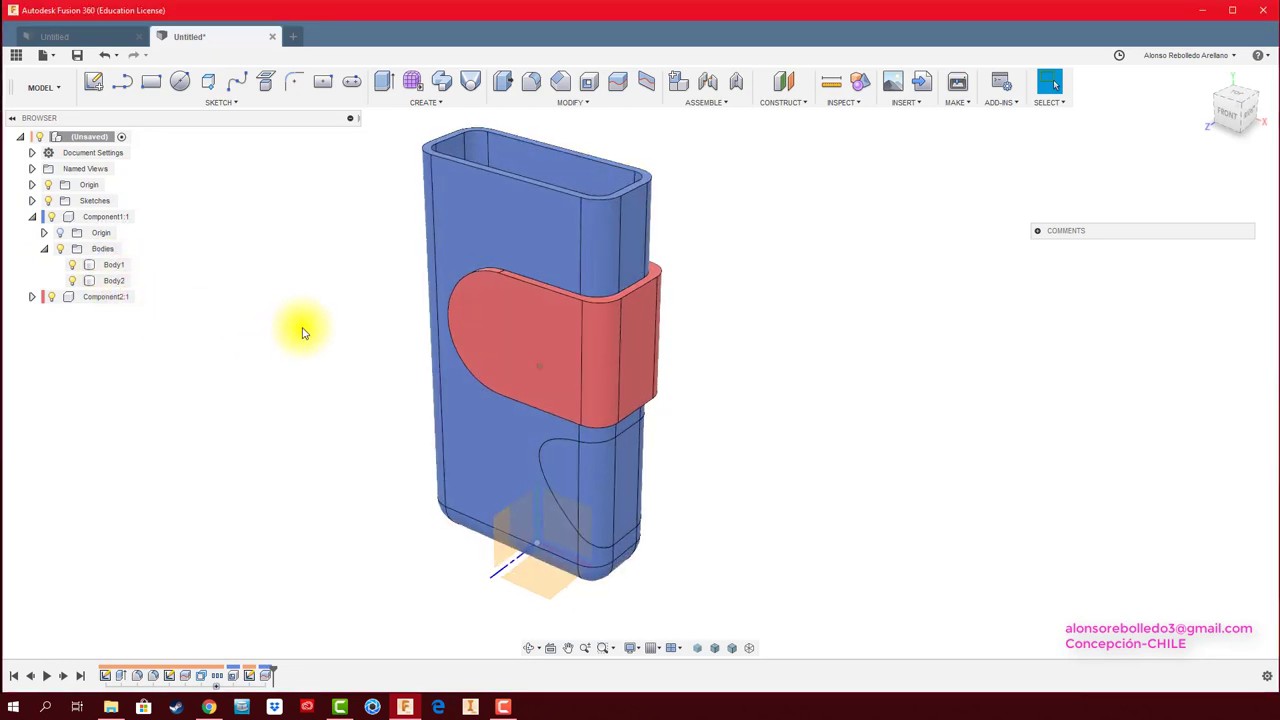
Offset three faces of the curved lower piece outward by 12.9 mm
left_click(503, 85)
left_click(556, 478)
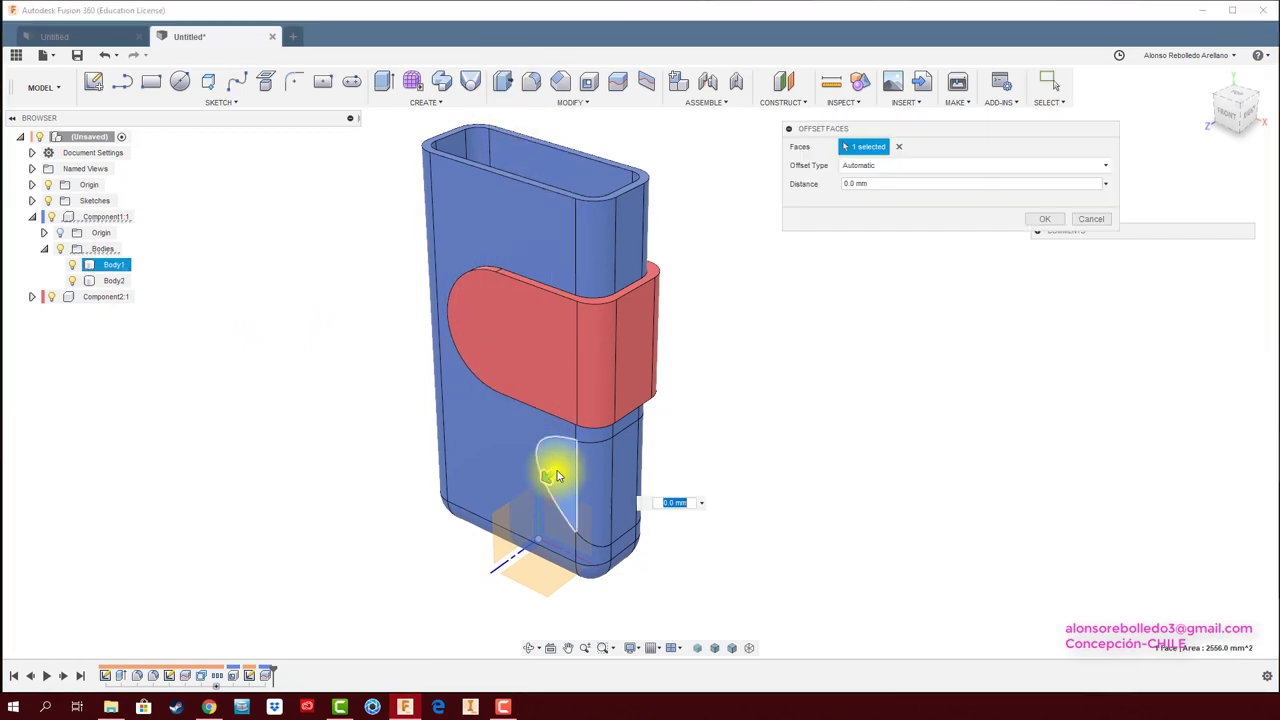
mouse_move(557, 466)
middle_mouse_down("shift")
mouse_move(557, 483)
mouse_move(563, 451)
mouse_move(531, 477)
mouse_move(580, 466)
middle_mouse_up("shift")
left_click(524, 483)
left_click(530, 505)
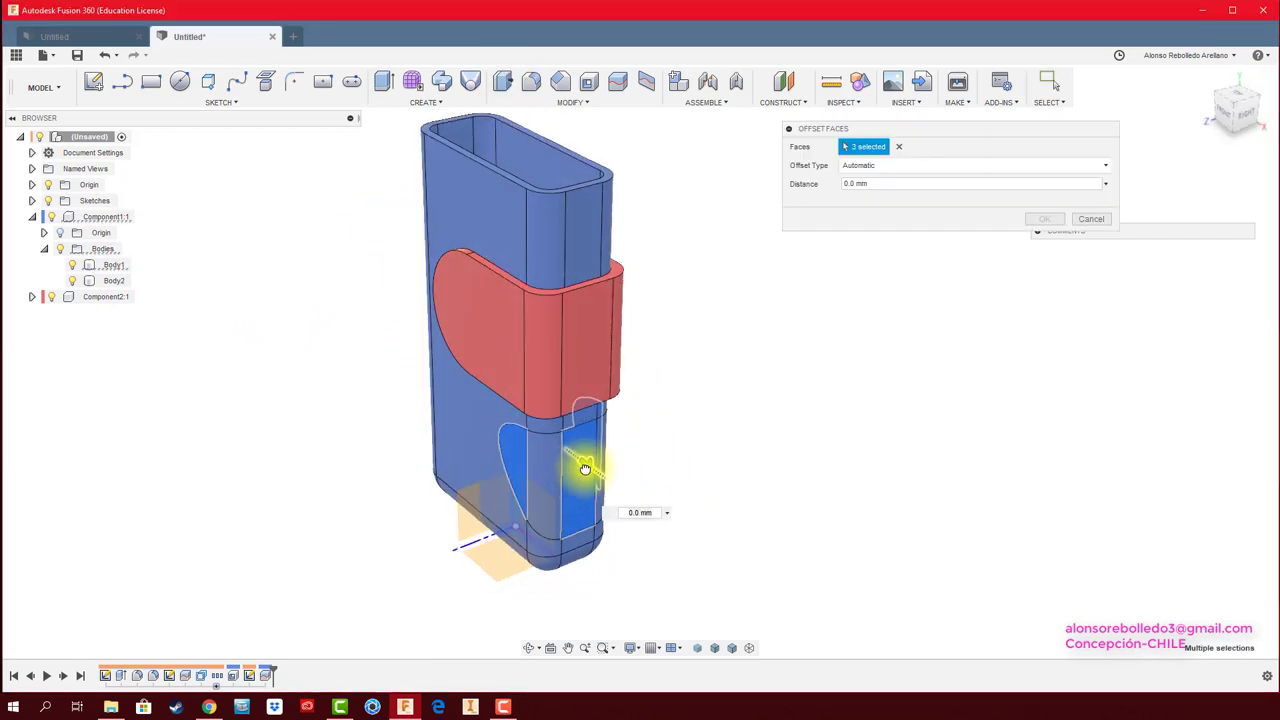
mouse_move(580, 466)
left_mouse_down()
mouse_move(592, 475)
mouse_move(571, 449)
mouse_move(590, 474)
left_mouse_up()
mouse_move(590, 473)
middle_mouse_down("shift")
mouse_move(866, 386)
mouse_move(1051, 206)
mouse_move(897, 323)
mouse_move(143, 323)
middle_mouse_up("shift")
left_click(1044, 218)
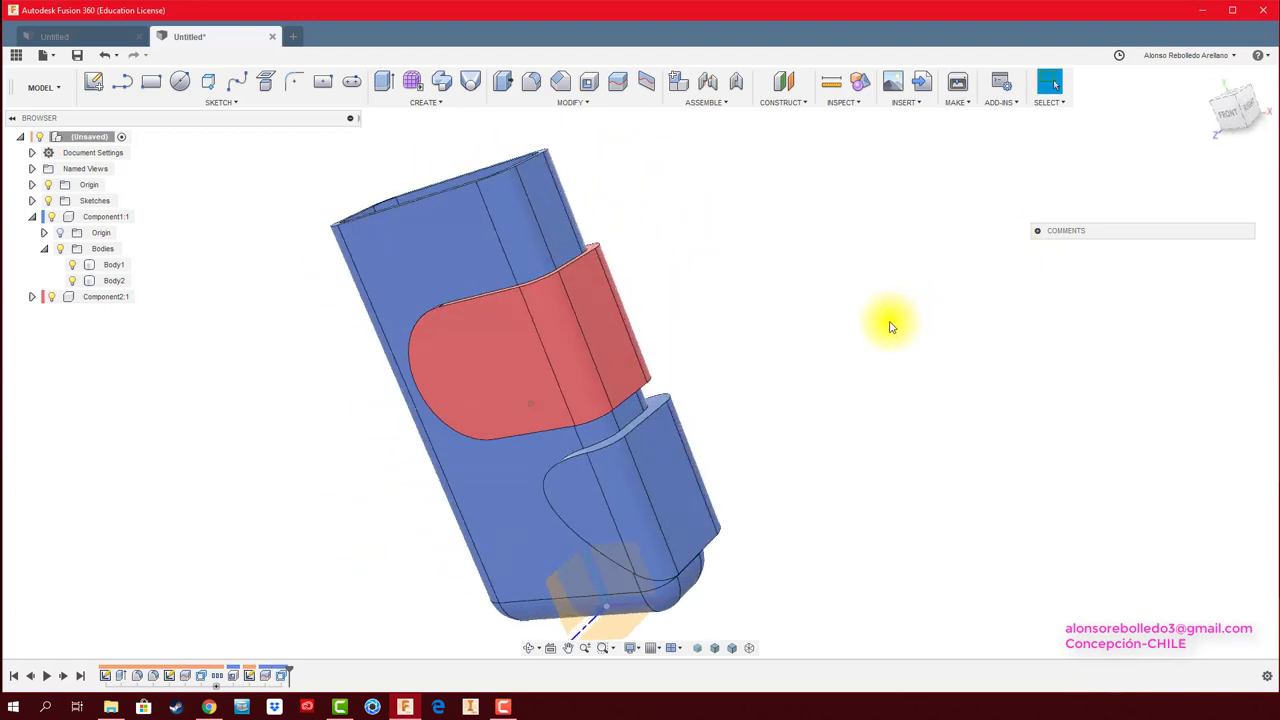
Create a pink component from Body1 and drag it clear of the shell
left_click(117, 281)
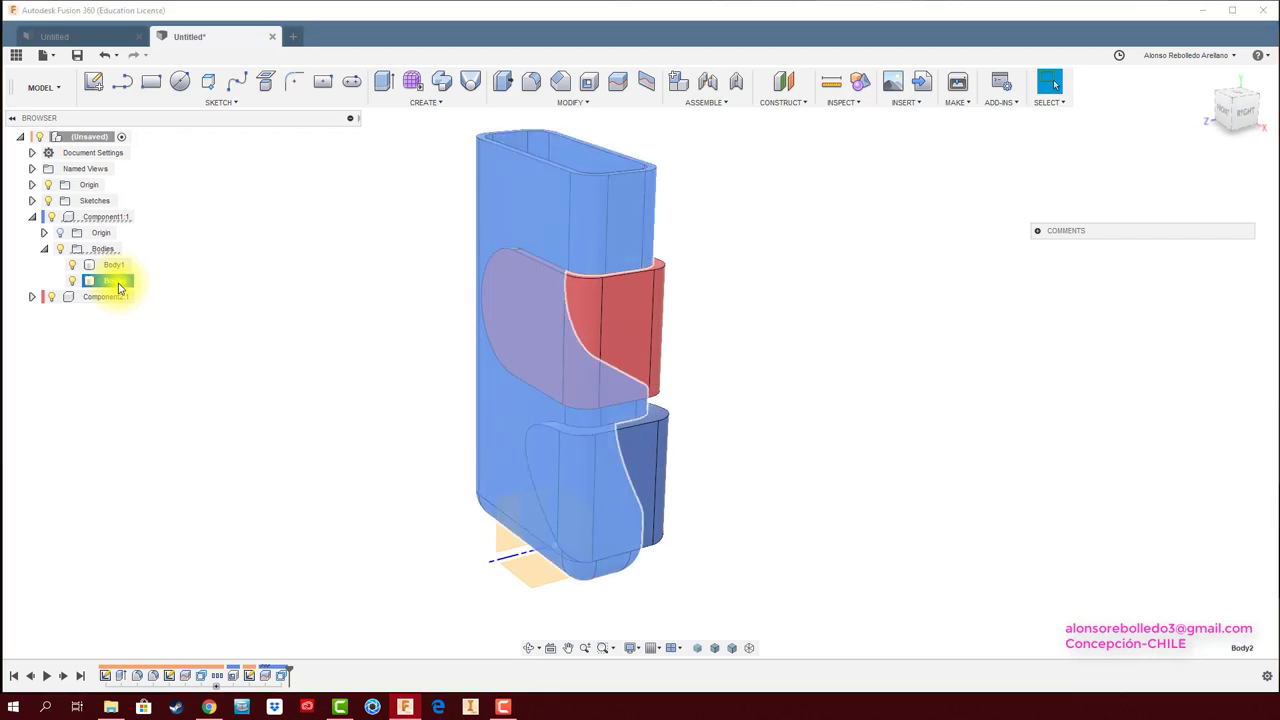
right_click(113, 268)
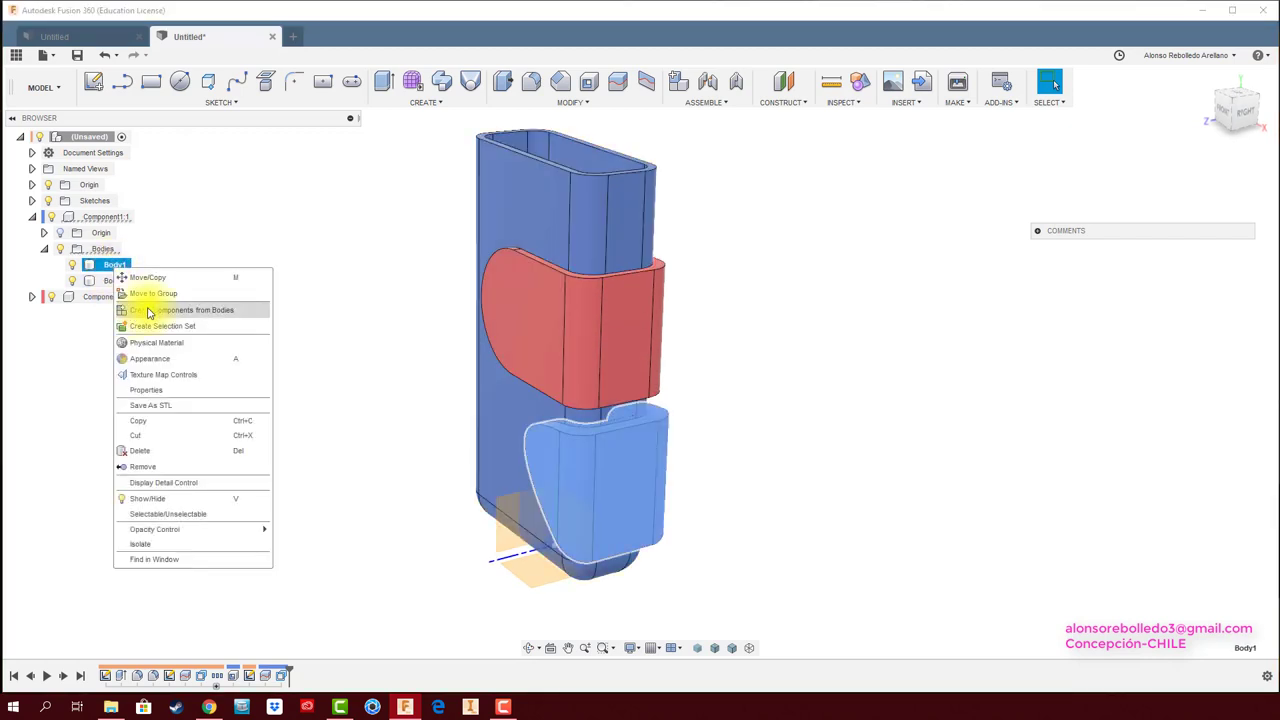
left_click(148, 311)
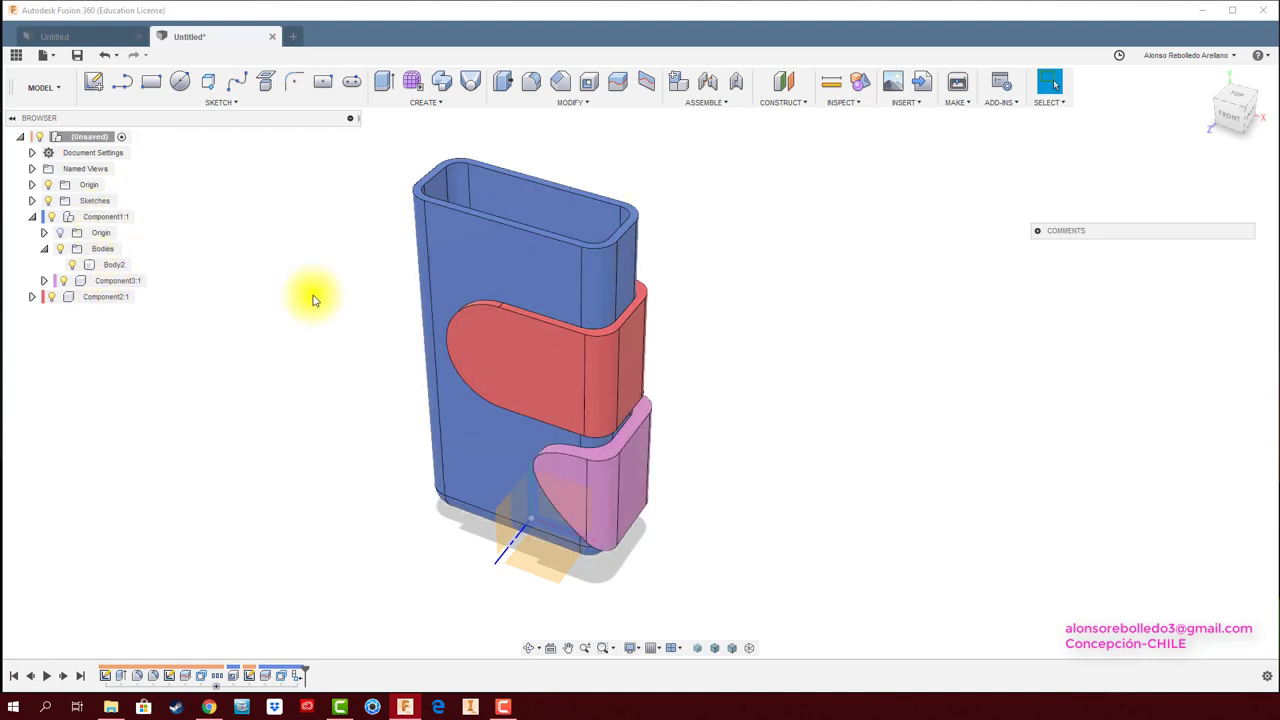
left_click_drag(571, 480, 788, 518)
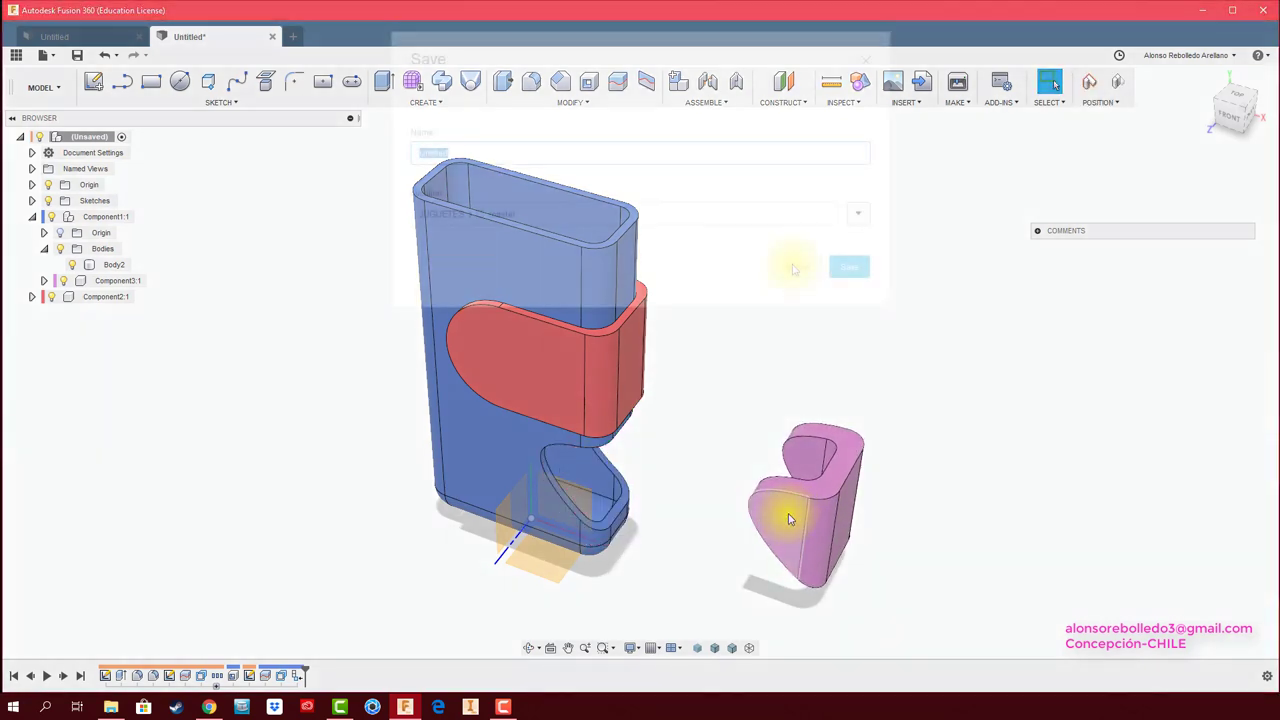
Snap the pink piece back into its cutout and start a Section Analysis
left_click(777, 330)
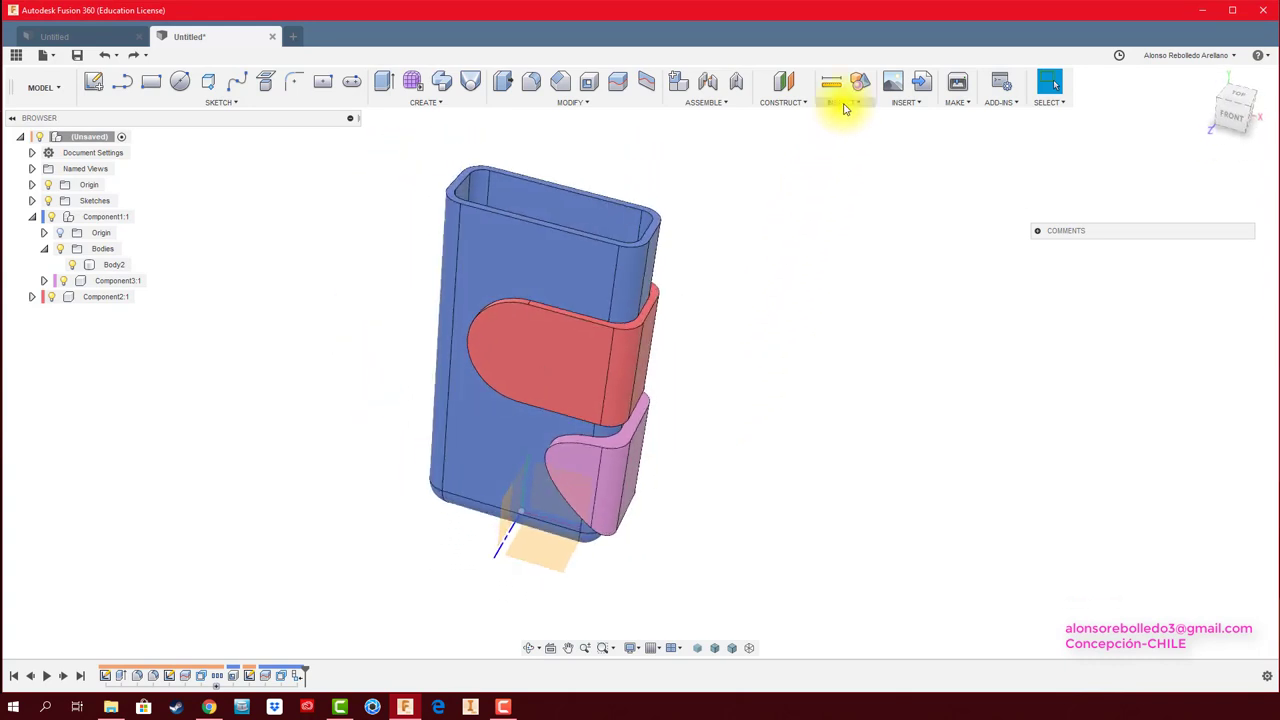
left_click(843, 102)
left_click(855, 218)
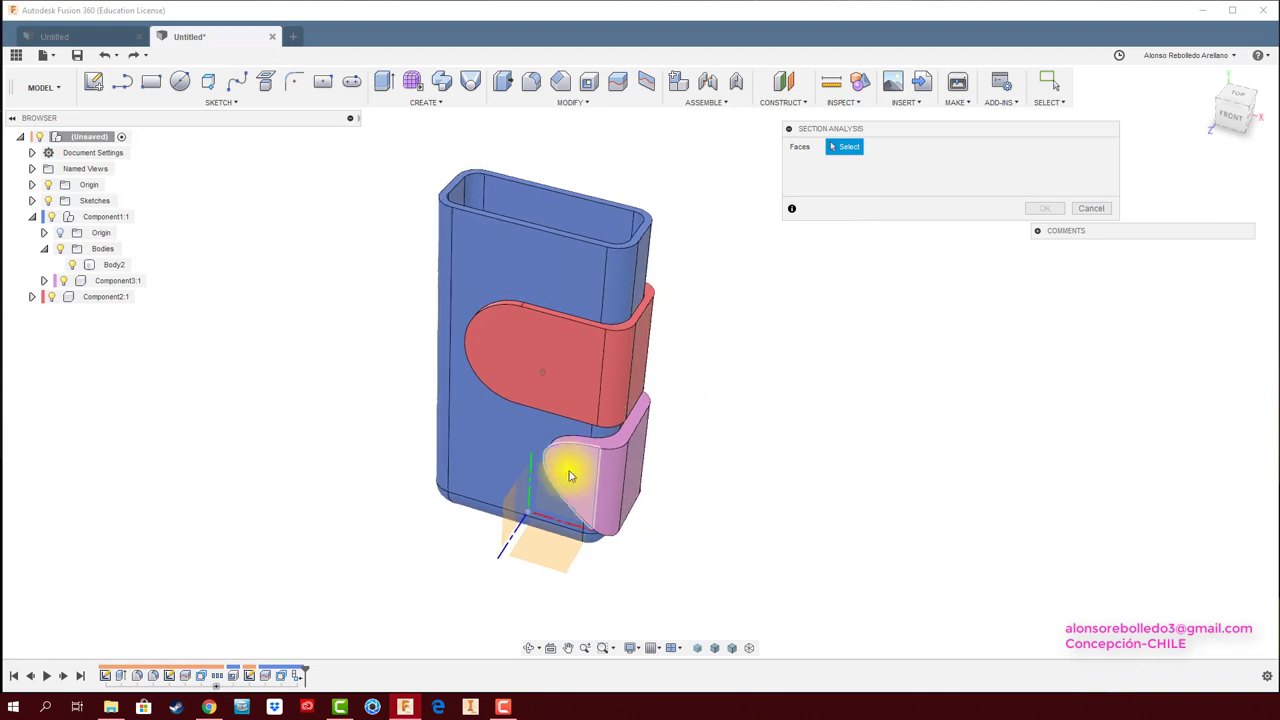
Cut the section along the XY plane at -24.4 mm
left_click(32, 186)
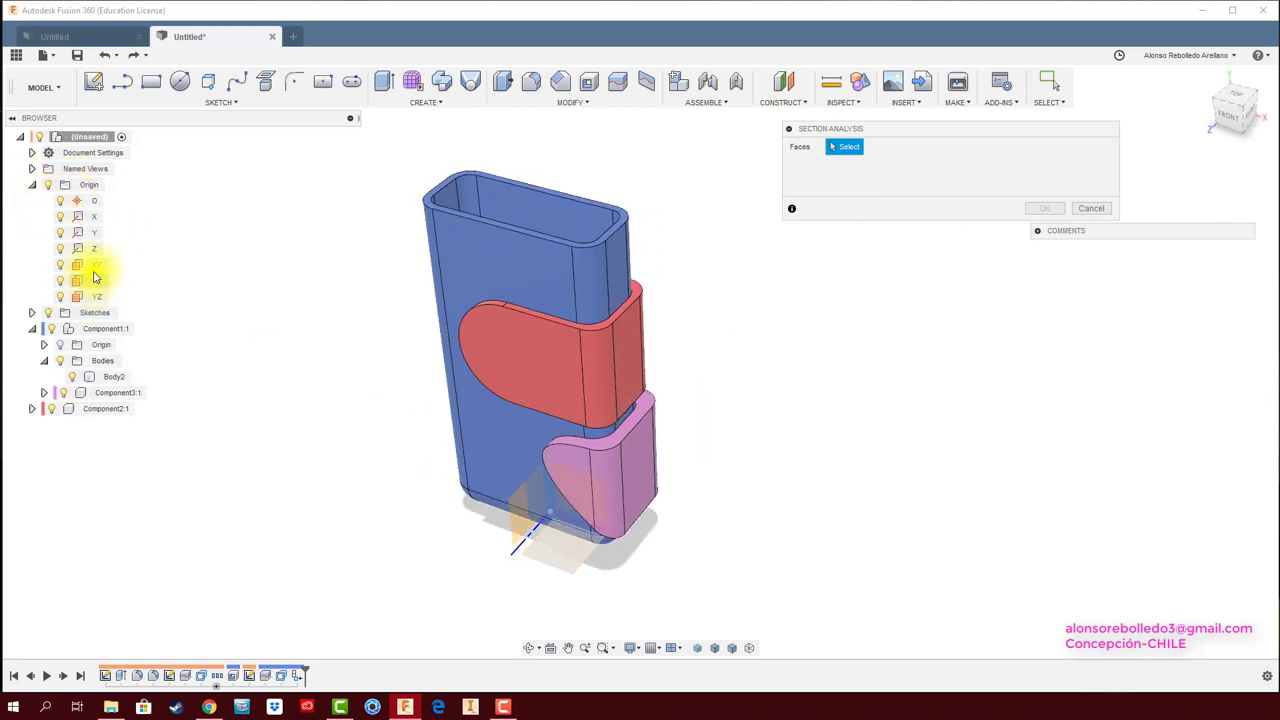
left_click(92, 268)
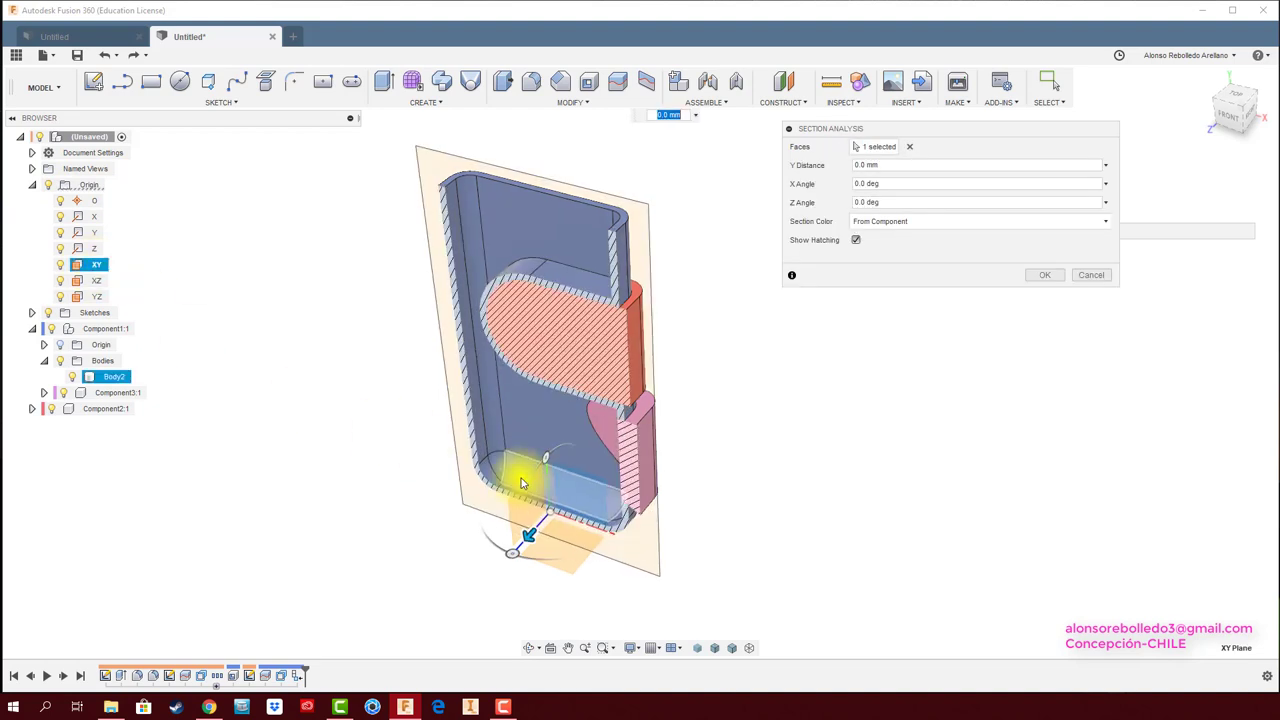
mouse_move(519, 541)
left_mouse_down()
mouse_move(531, 530)
mouse_move(470, 603)
left_mouse_up()
left_click(1105, 272)
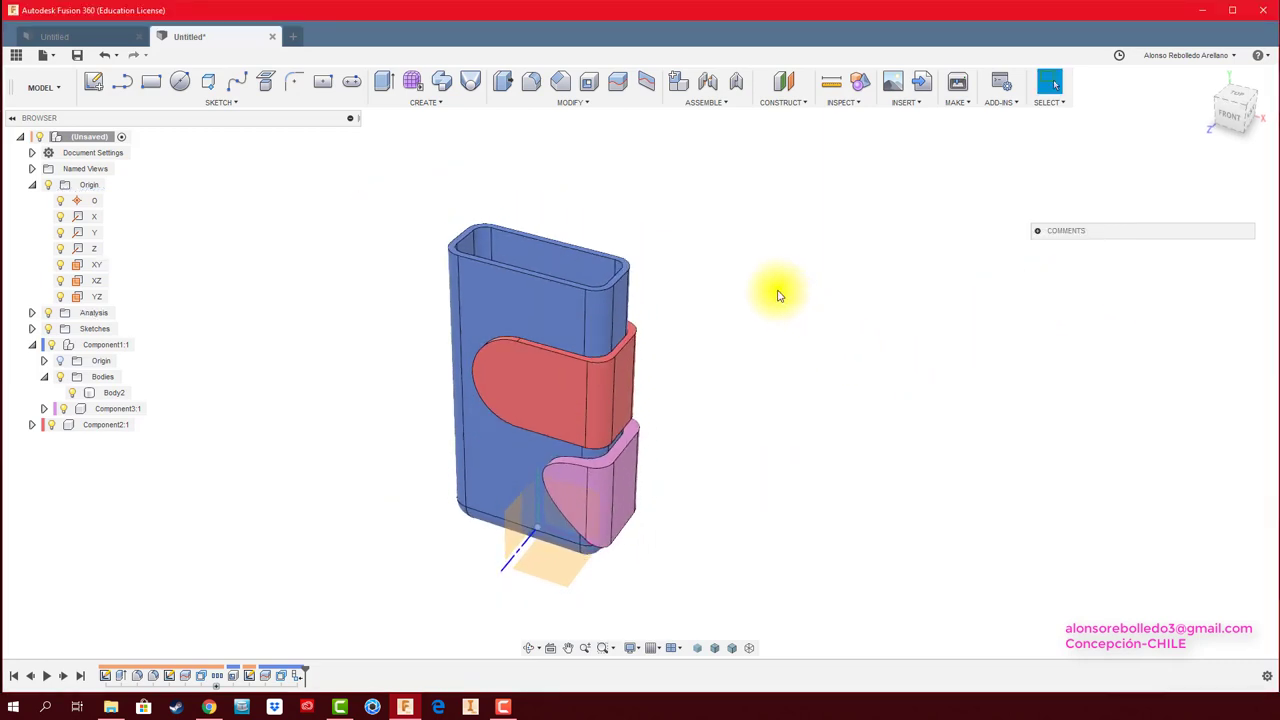
Add a rigid as-built joint between the blue shell and the red tab
left_click(737, 87)
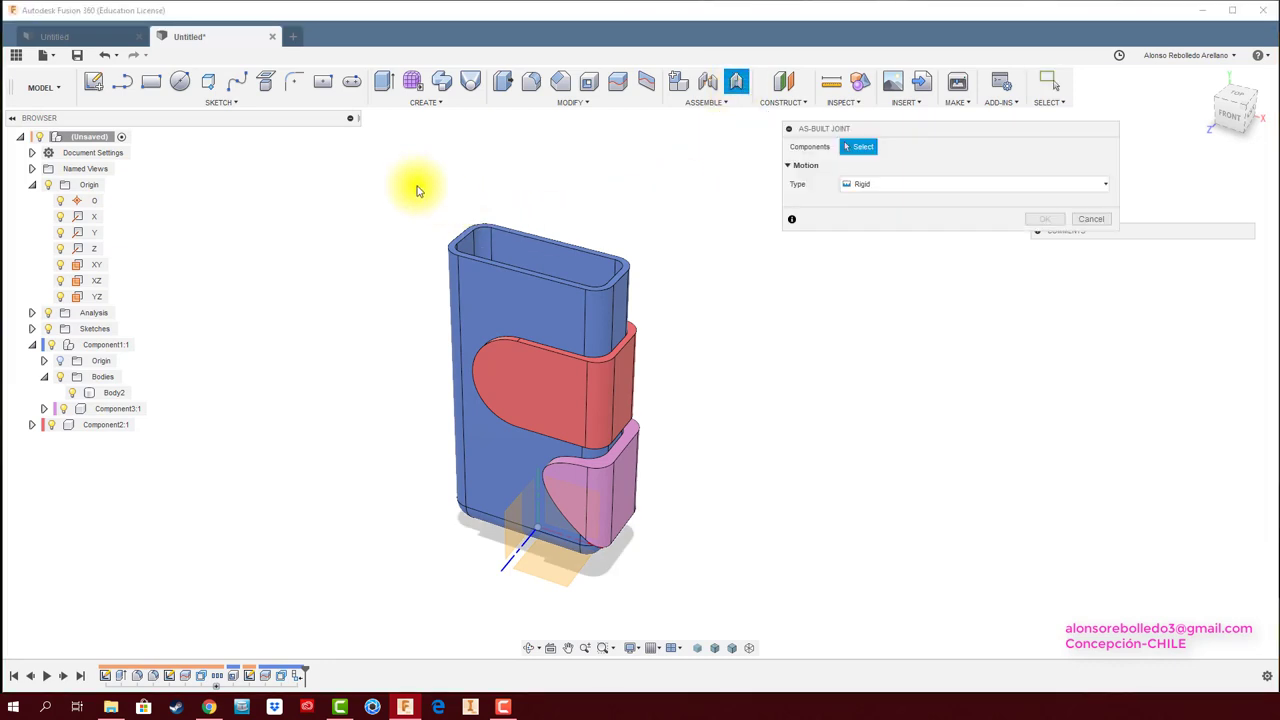
left_click(511, 295)
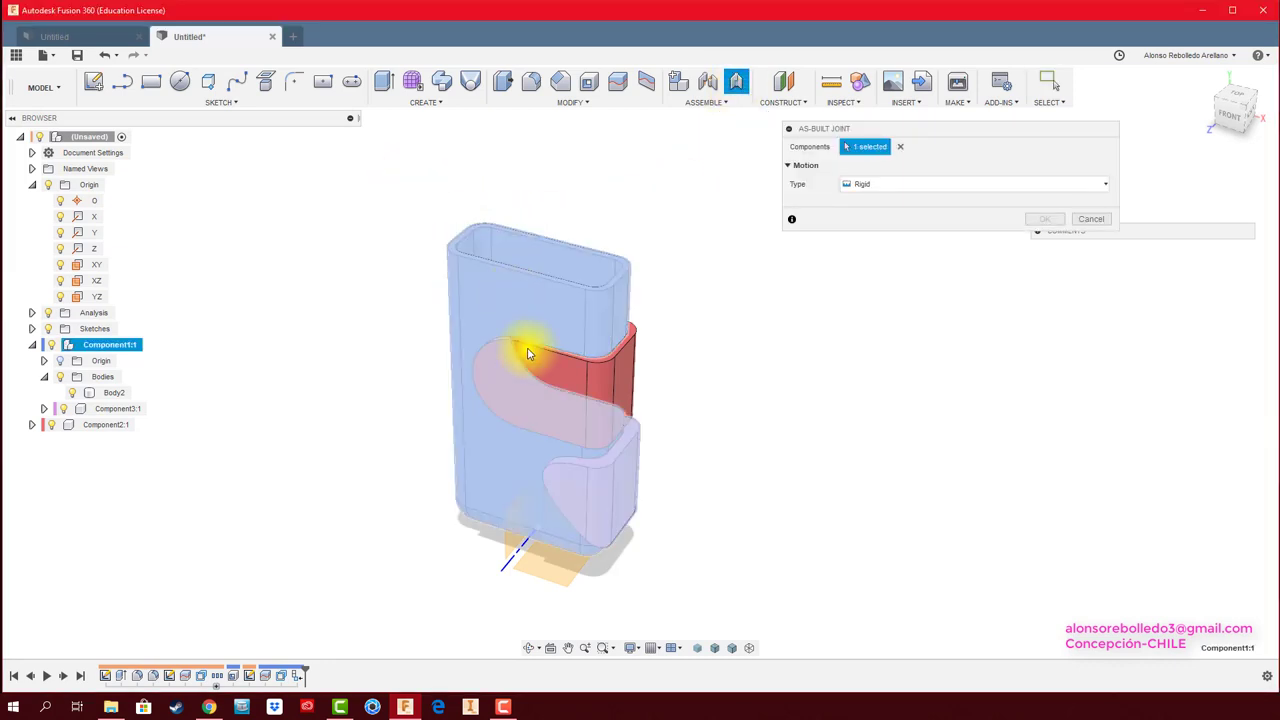
left_click(563, 381)
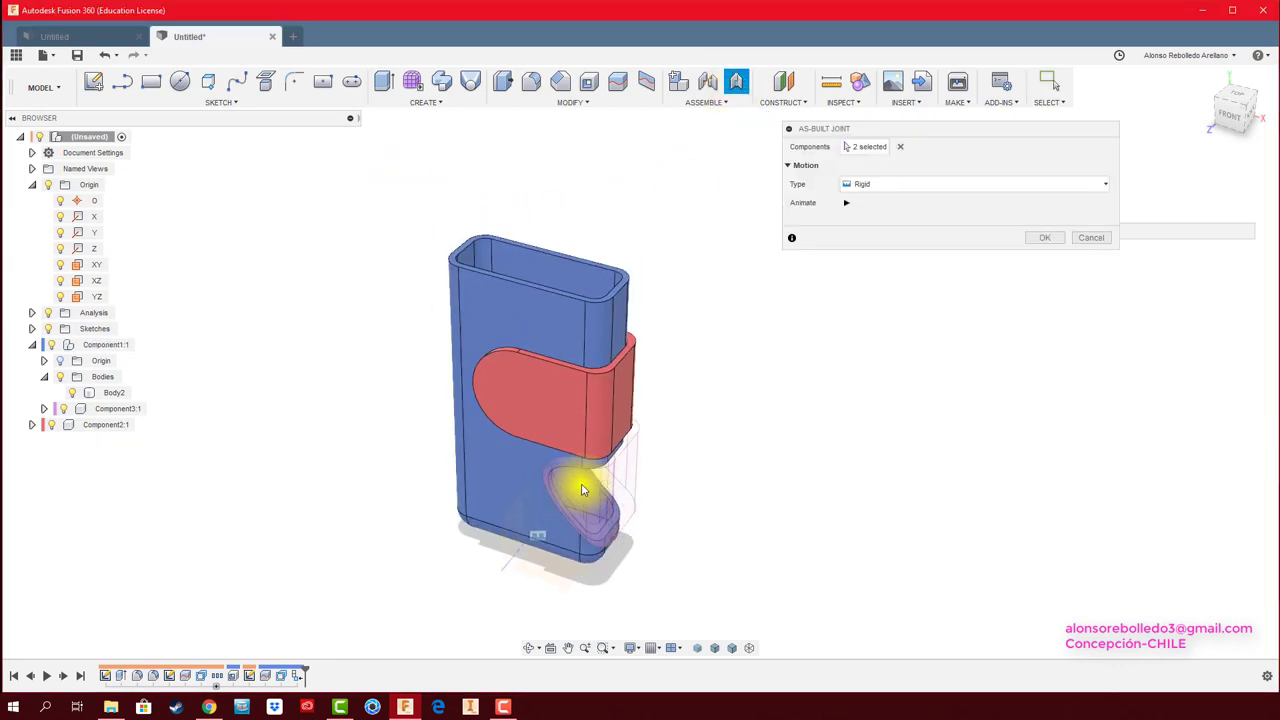
left_click(1048, 237)
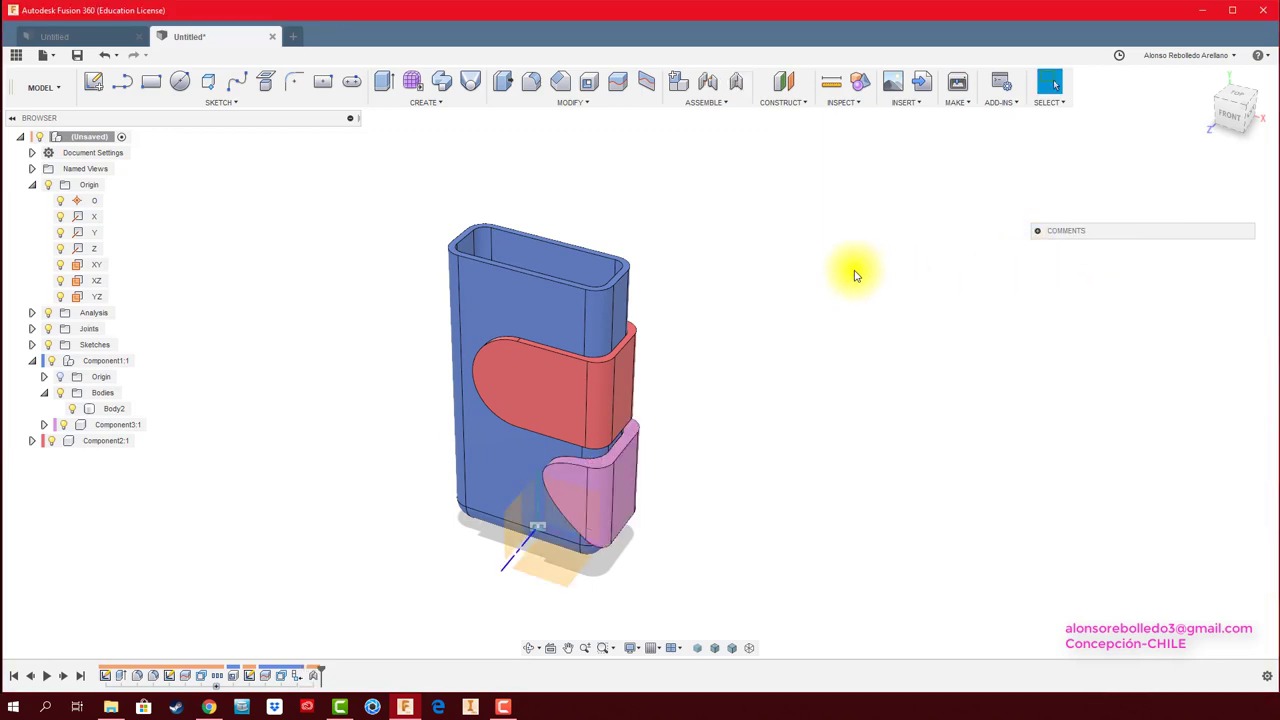
Add a second rigid as-built joint between the blue shell and the pink piece
left_click(737, 85)
left_click(558, 361)
left_click(571, 480)
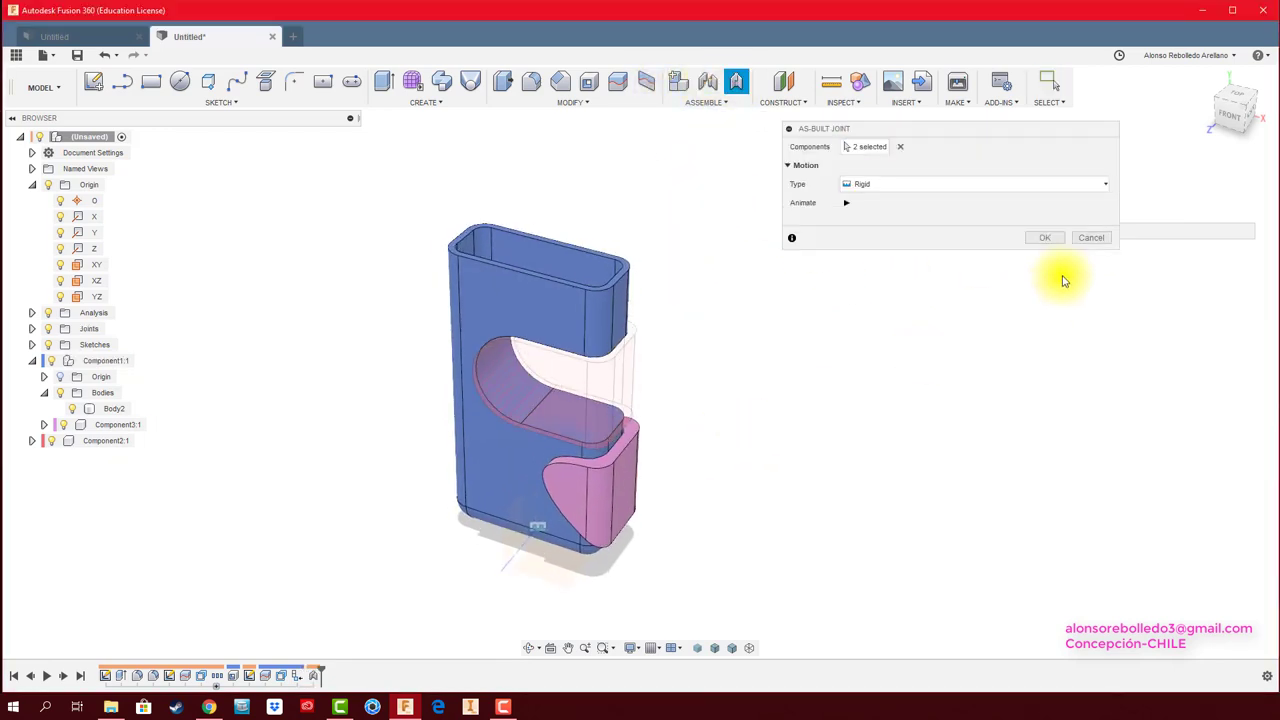
left_click(1040, 237)
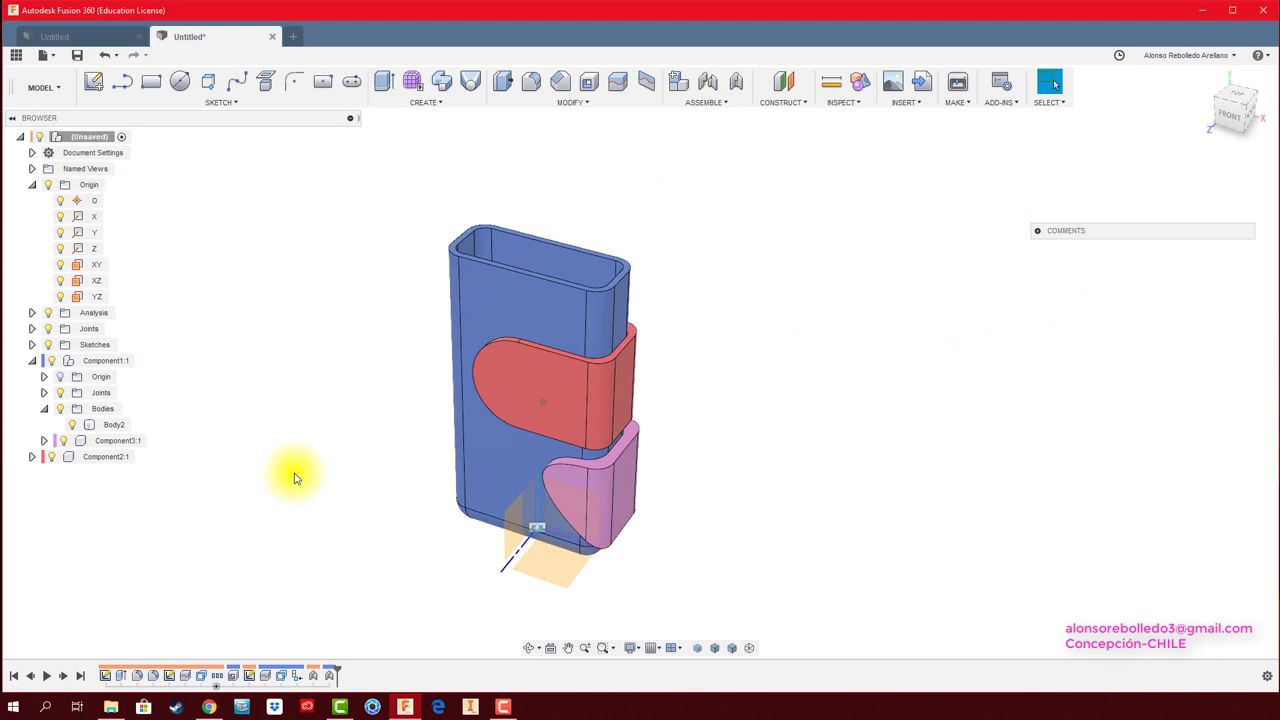
Drag the assembly and the blue shell to test that the joints hold
left_click_drag(560, 490, 628, 393)
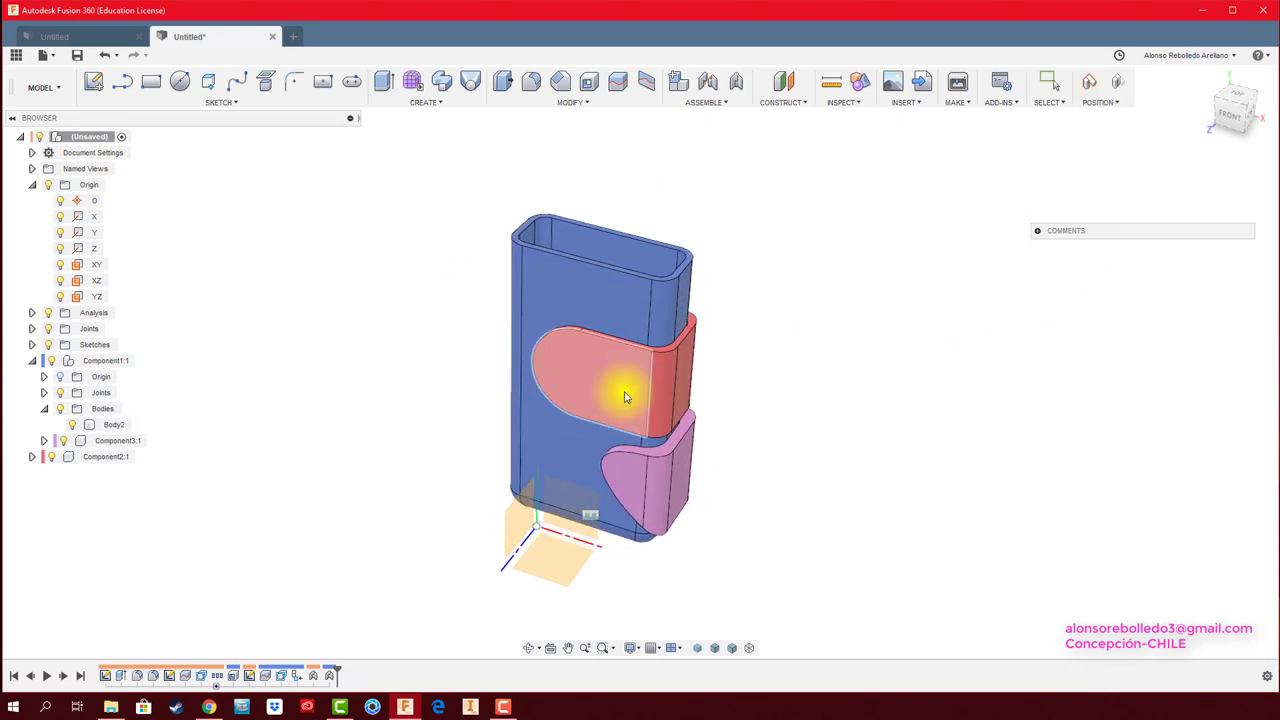
left_click(558, 306)
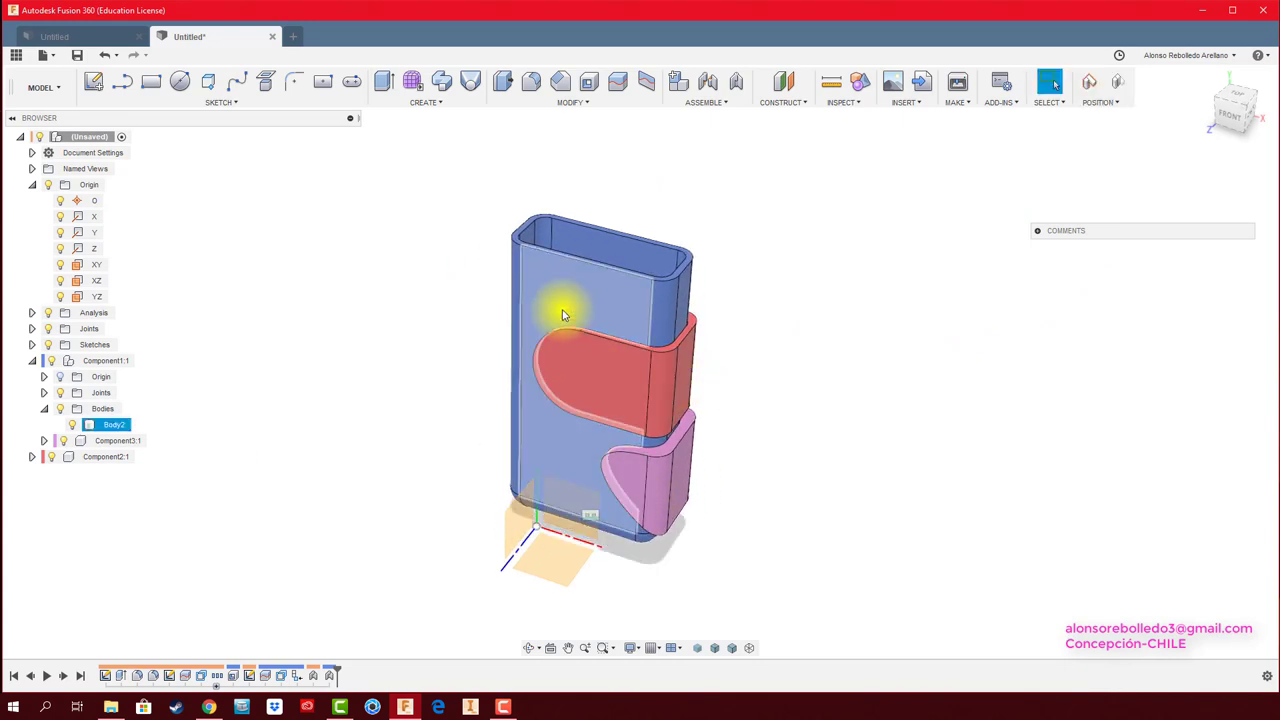
left_click_drag(548, 314, 566, 300)
Select Component1:1's referencing joints and keep the components' previous positions
double_click(115, 362)
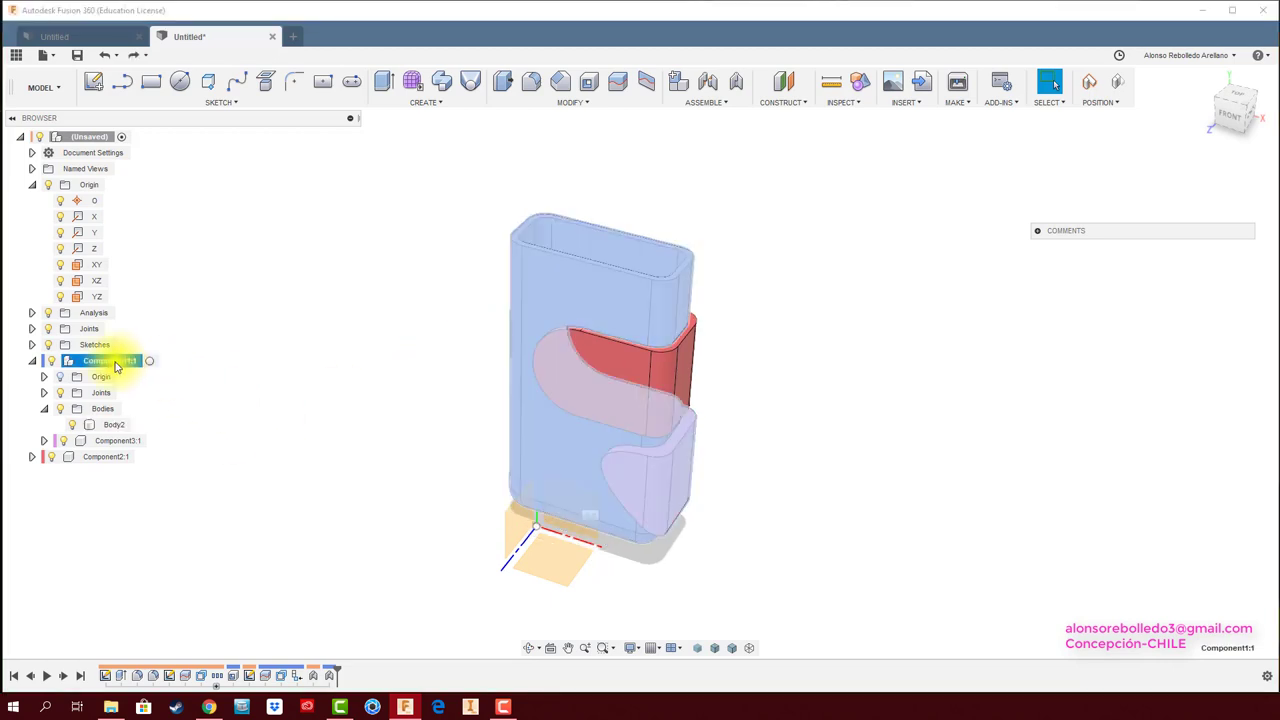
right_click(115, 365)
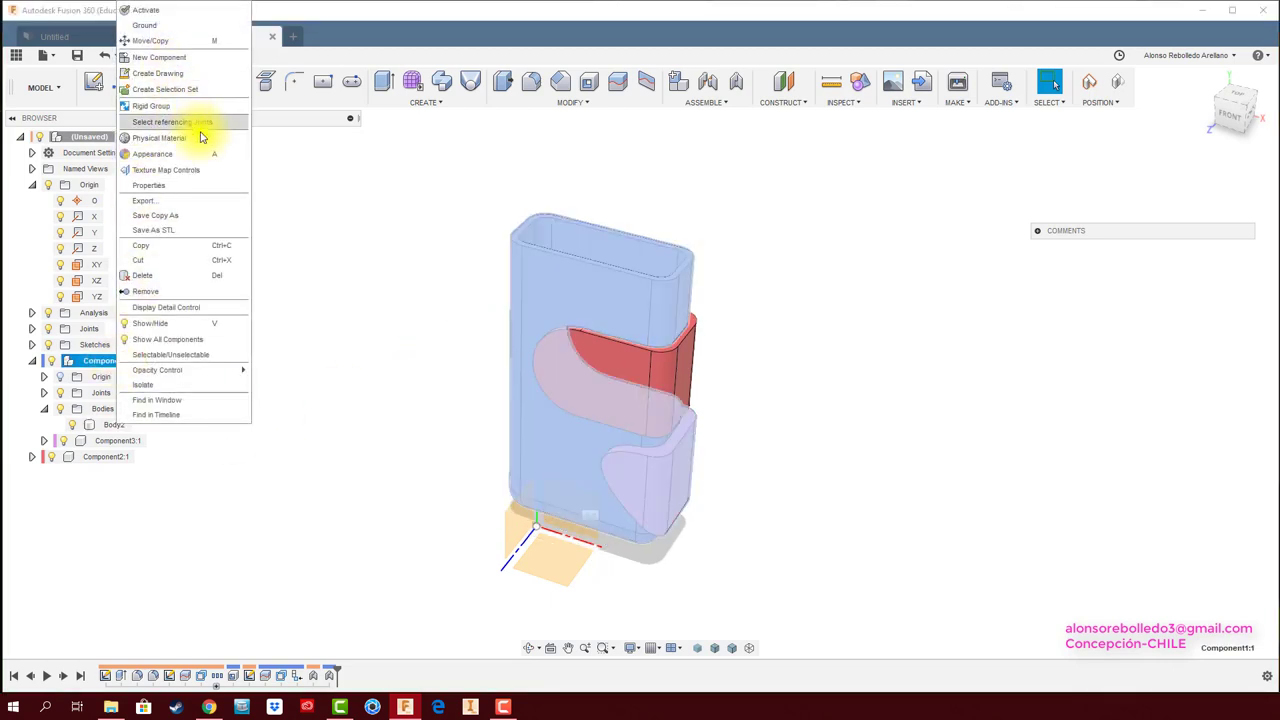
left_click(150, 25)
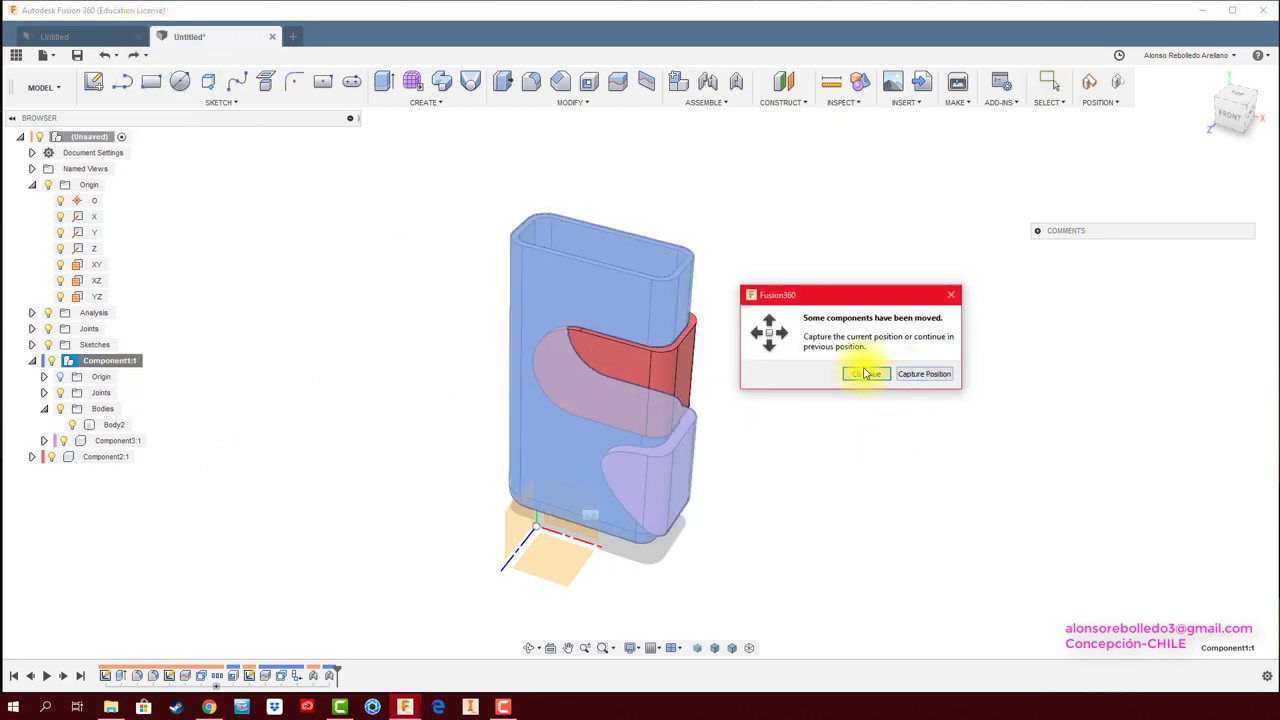
left_click(903, 378)
left_click_drag(677, 329, 872, 455)
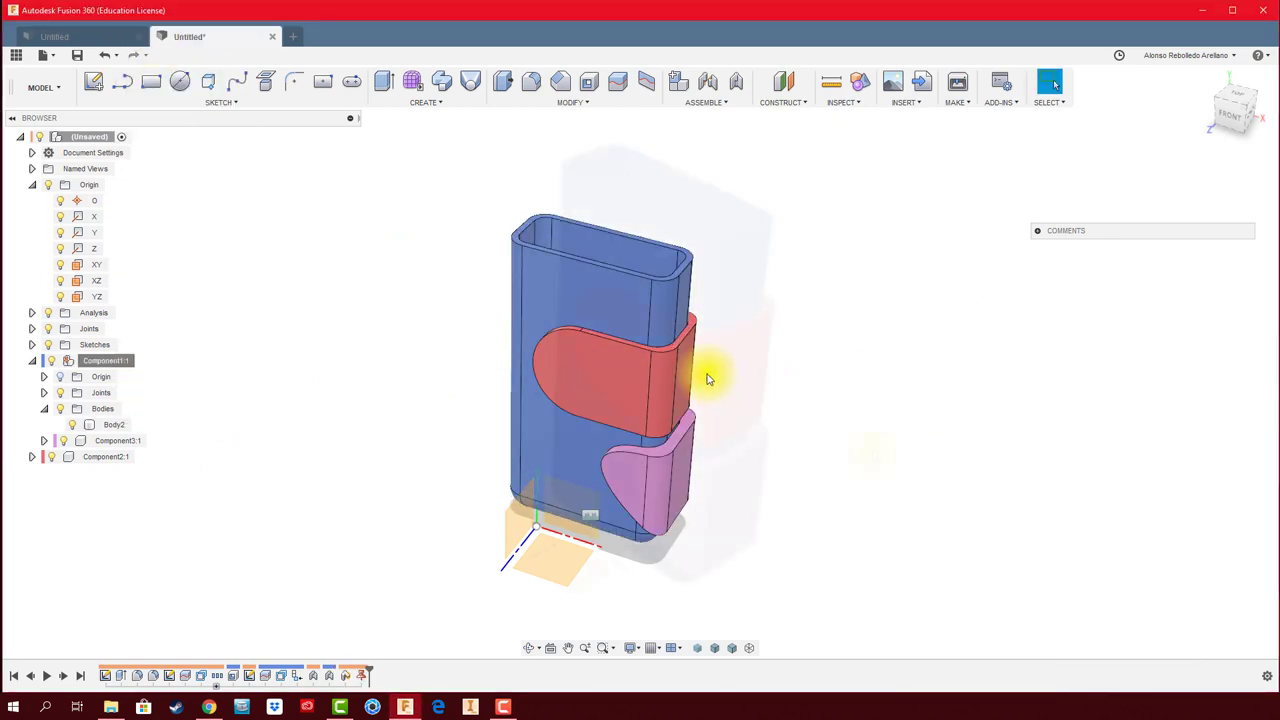